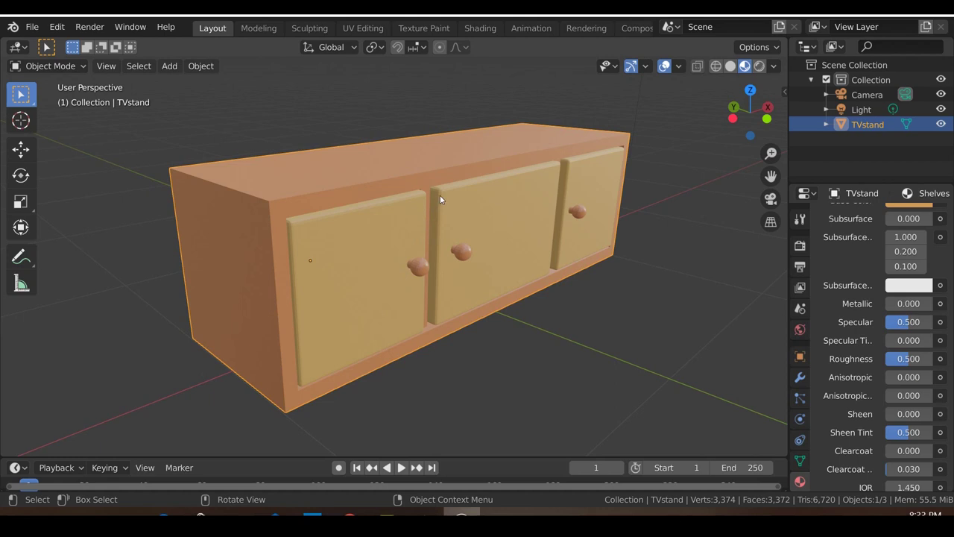
Place the 3D cursor on the top face of the TV stand cabinet
mouse_move(440, 195)
middle_down()
mouse_move(435, 230)
mouse_move(445, 204)
middle_up()
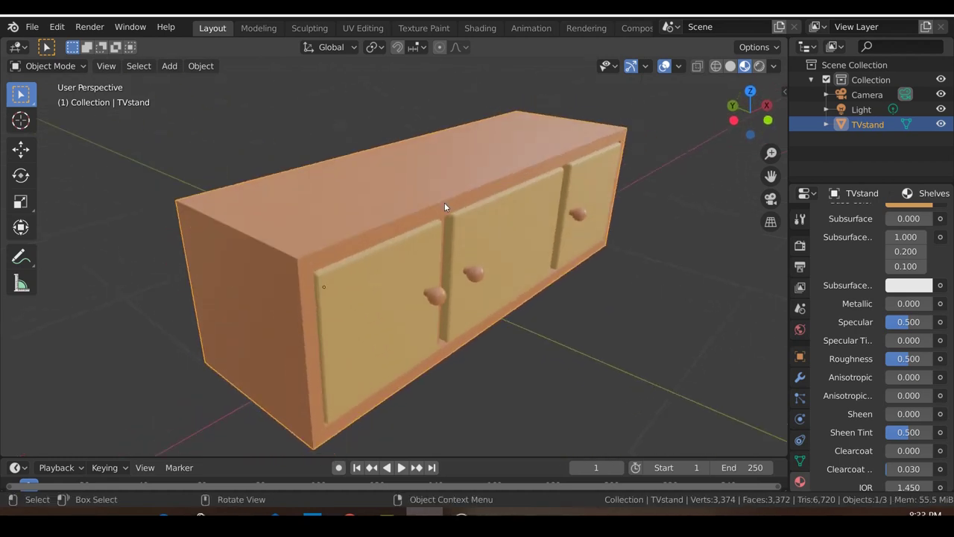
middle_drag(483, 289, 483, 208)
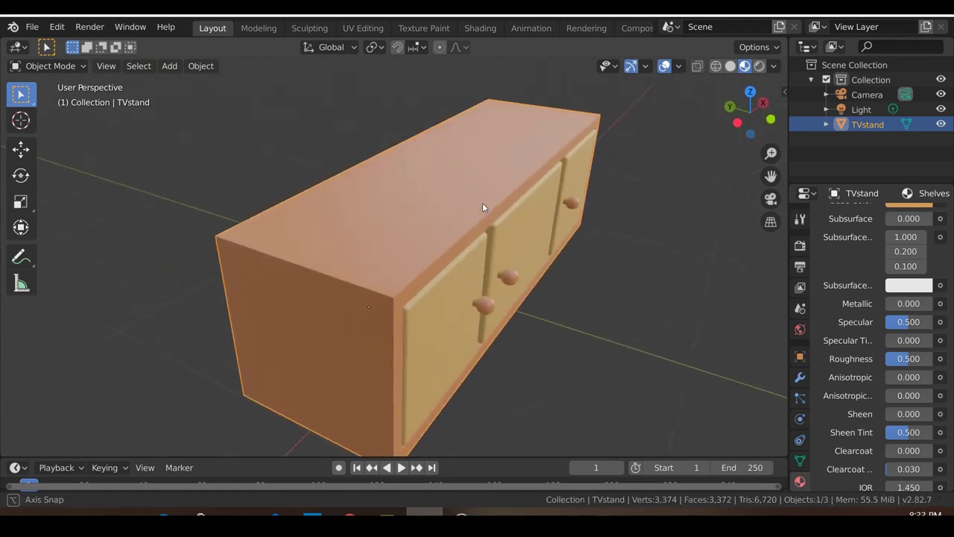
middle_drag(479, 166, 462, 160)
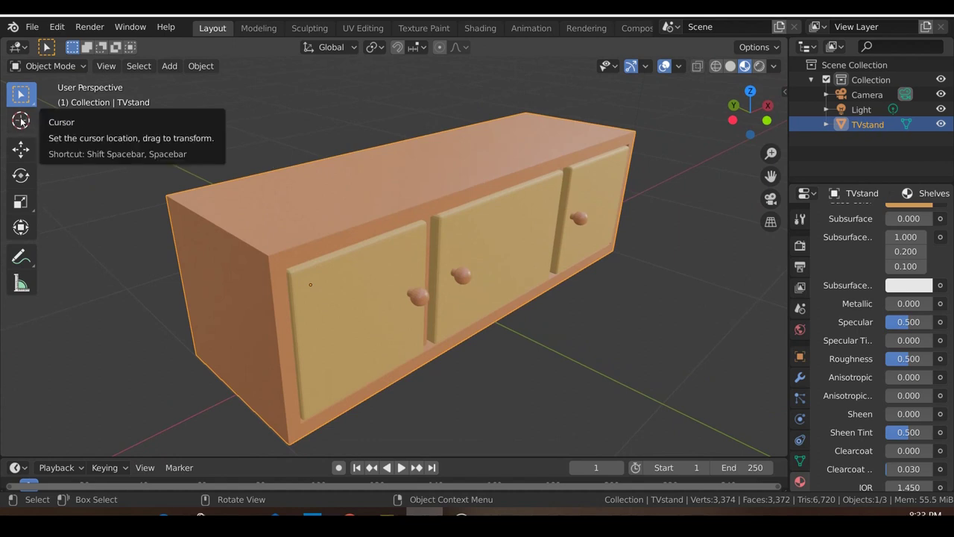
click(20, 120)
click(437, 162)
middle_drag(442, 164, 443, 199)
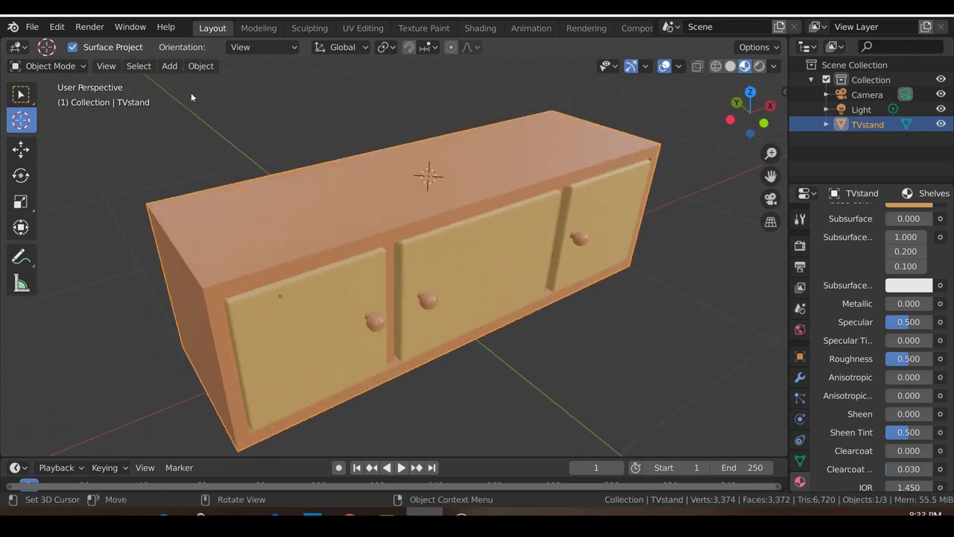
Add a mesh cube at the 3D cursor on the stand's top
click(170, 67)
mouse_move(187, 81)
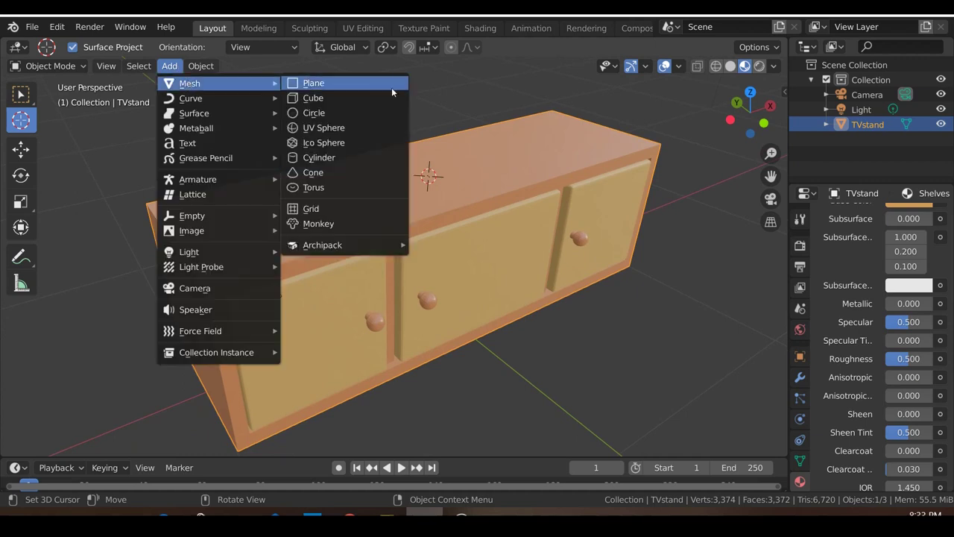
click(328, 96)
scroll(426, 176, down, 4)
scroll(517, 249, down, 3)
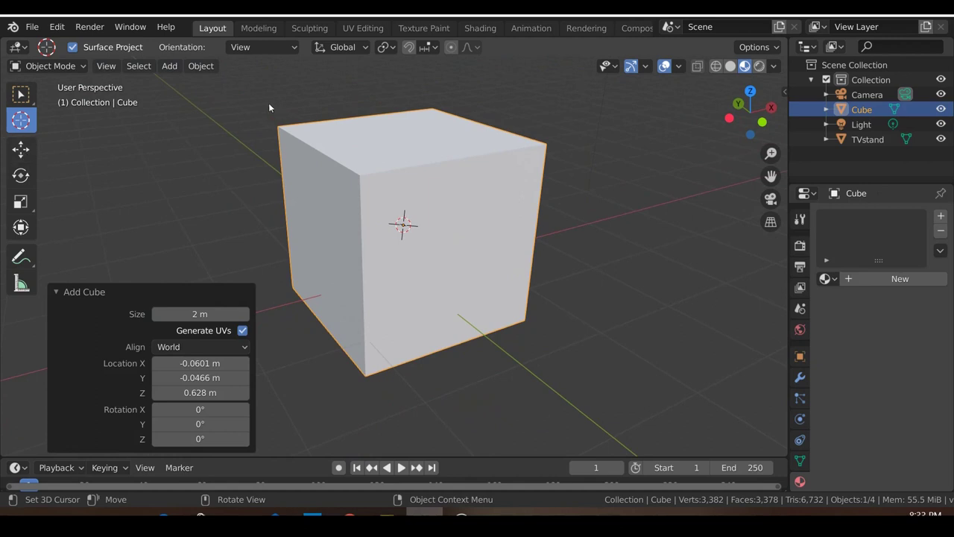
In Edit Mode, flatten the cube along Z twice into a thin board
key(Tab)
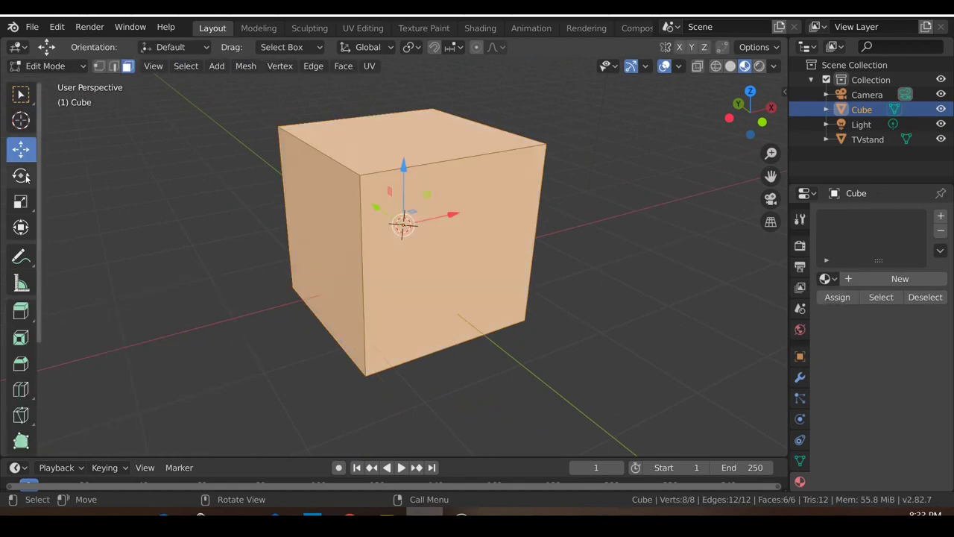
click(21, 202)
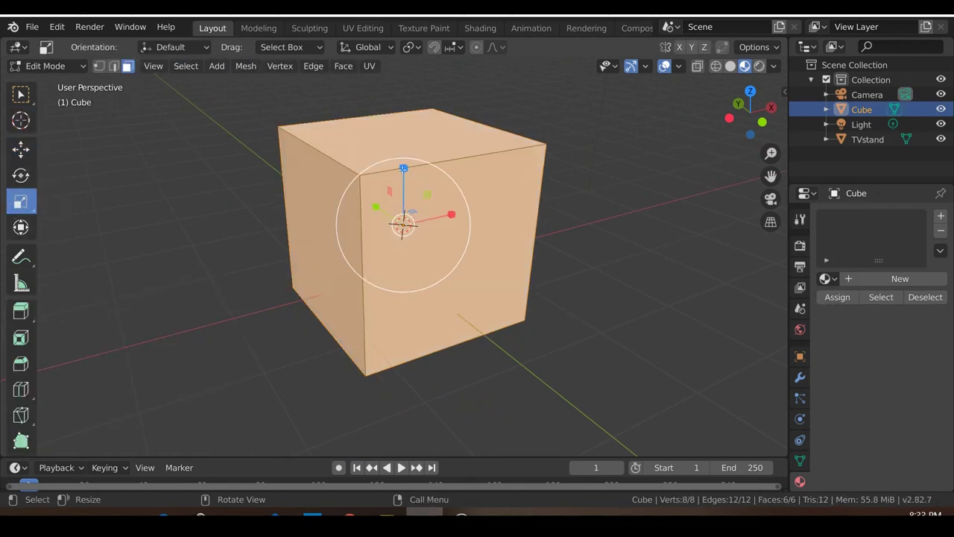
key(s)
key(z)
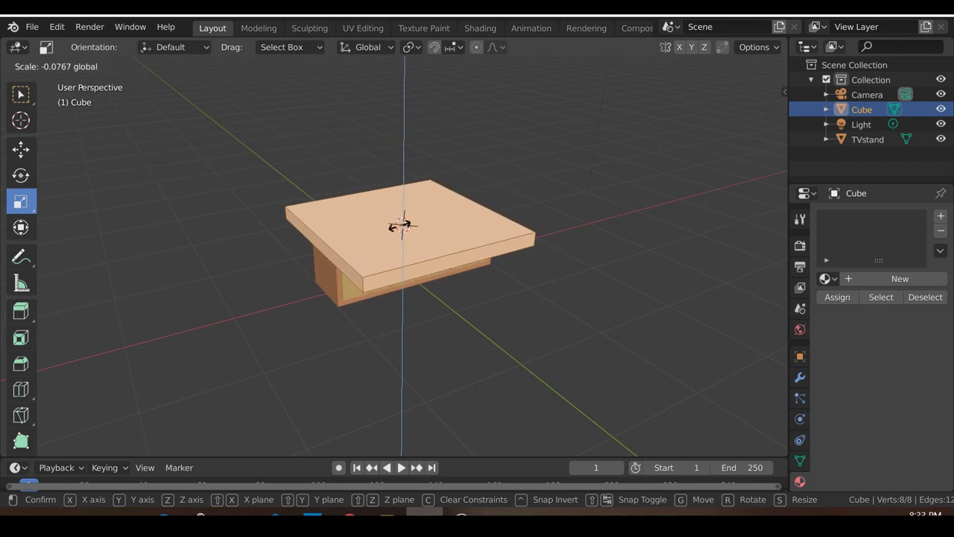
click(403, 223)
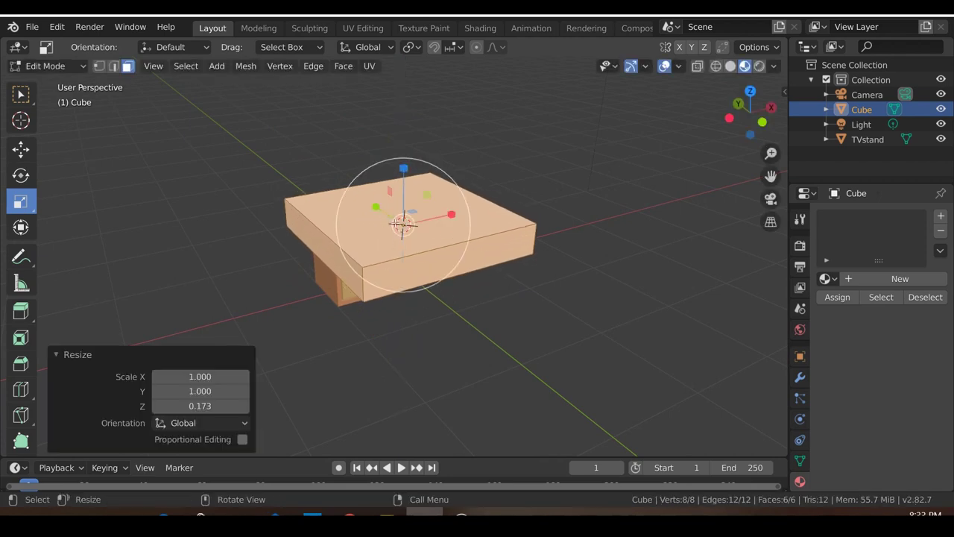
scroll(442, 184, up, 2)
key(s)
key(z)
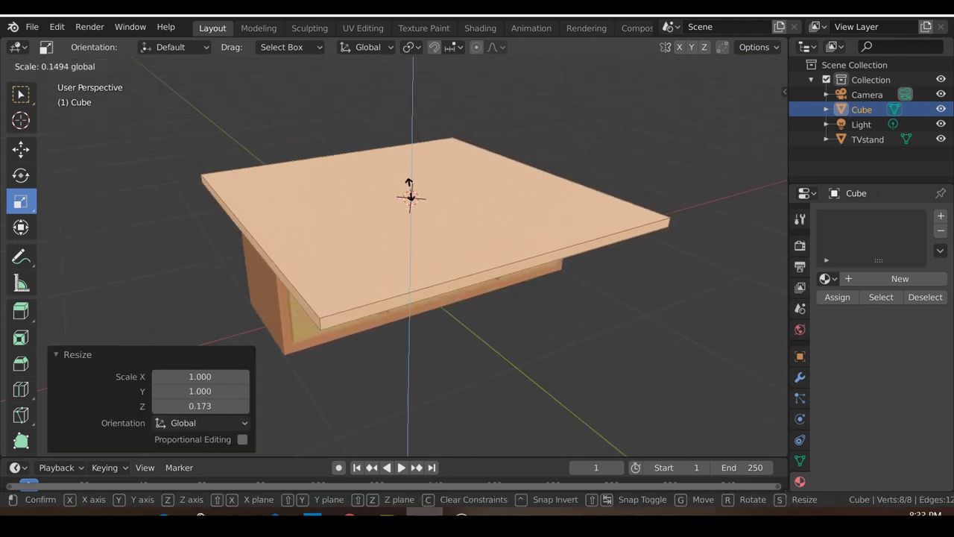
click(411, 196)
Shrink the board evenly in X and Y to 0.188
scroll(441, 197, up, 1)
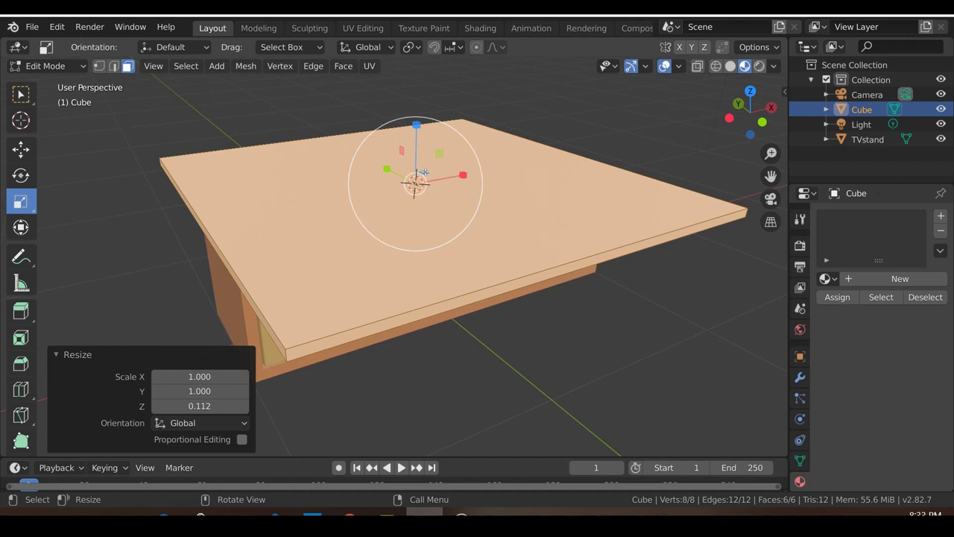
scroll(425, 178, up, 3)
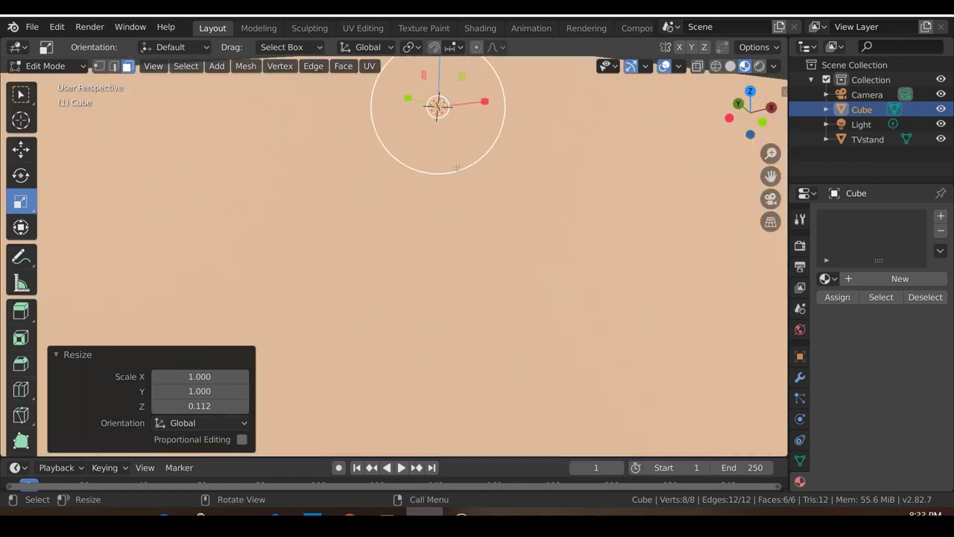
scroll(418, 186, down, 5)
middle_drag(412, 197, 428, 213)
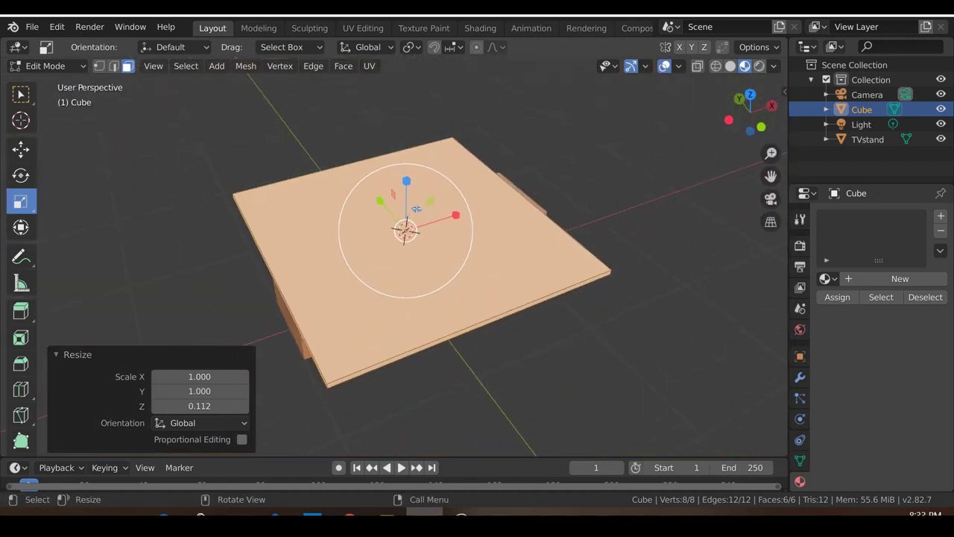
mouse_move(415, 209)
mouse_down()
mouse_move(397, 218)
mouse_move(415, 213)
mouse_move(407, 234)
mouse_move(407, 224)
mouse_up()
Stretch the slab sideways along X with the Scale gizmo's red handle
scroll(411, 231, up, 3)
scroll(410, 231, up, 2)
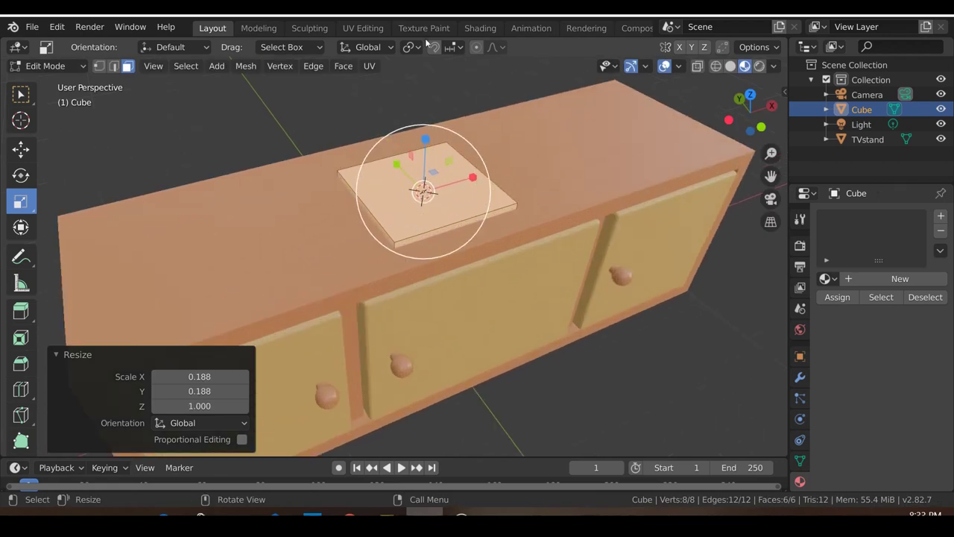
middle_drag(437, 276, 372, 246)
drag(334, 229, 370, 231)
scroll(370, 231, down, 2)
middle_drag(370, 231, 350, 283)
Readjust the slab's X width, widening to about 1.117 then settling at 0.884
scroll(266, 260, up, 4)
middle_drag(266, 260, 351, 252)
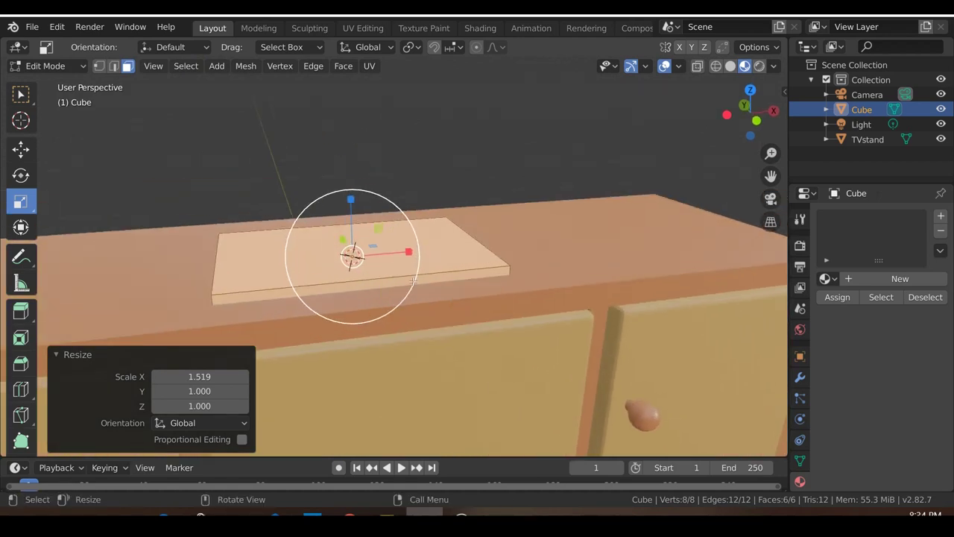
mouse_move(396, 264)
middle_down()
mouse_move(404, 294)
mouse_move(406, 273)
middle_up()
drag(406, 272, 417, 271)
middle_drag(417, 271, 391, 278)
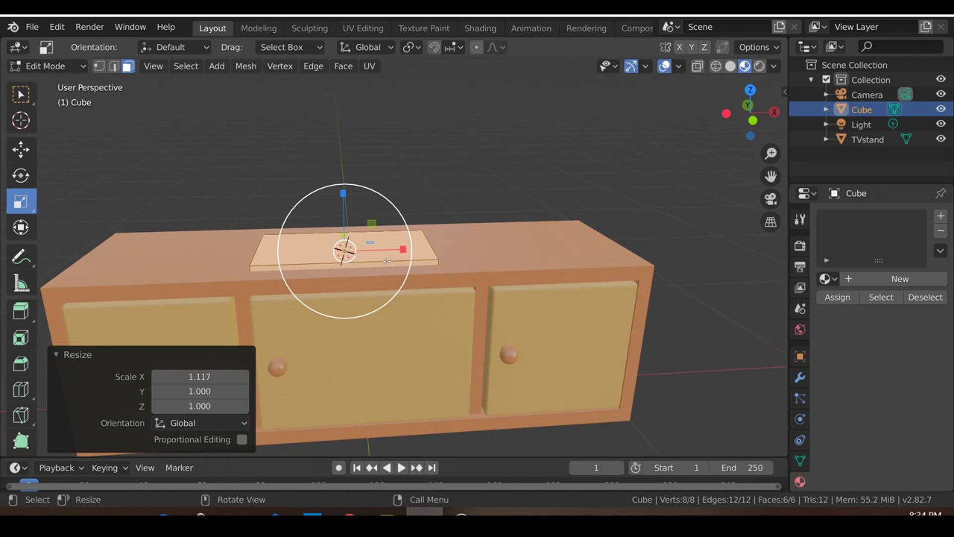
drag(401, 249, 391, 250)
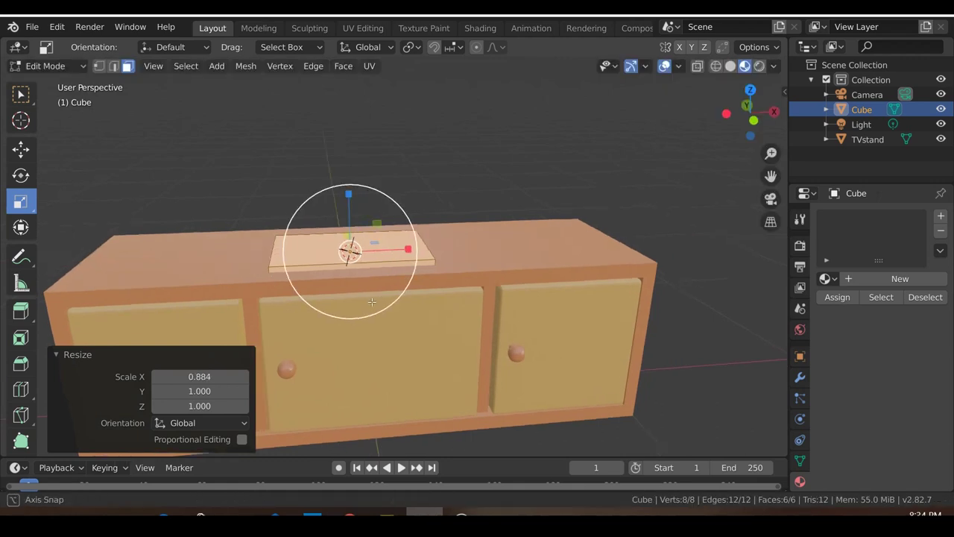
middle_drag(391, 251, 313, 257)
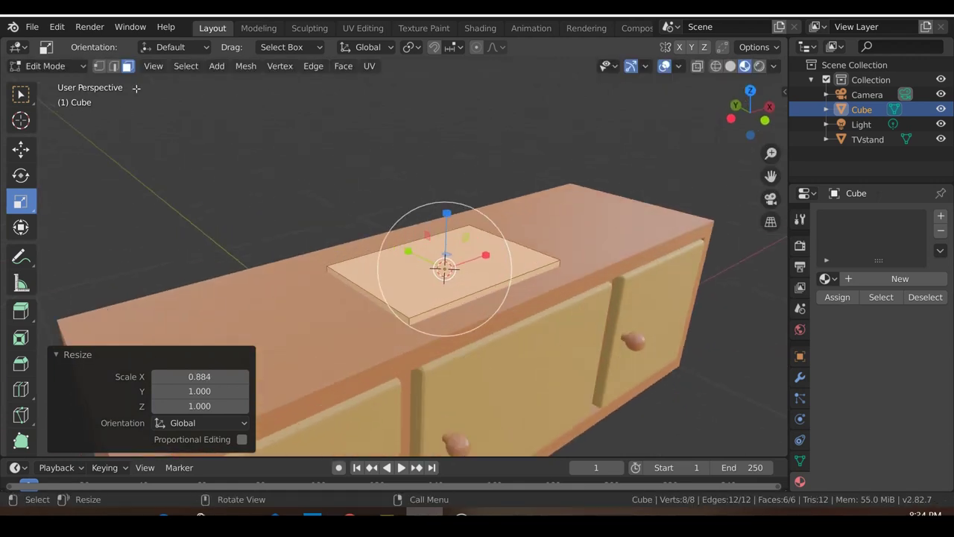
Select the board's top face and inset it by about 0.099 m
click(411, 286)
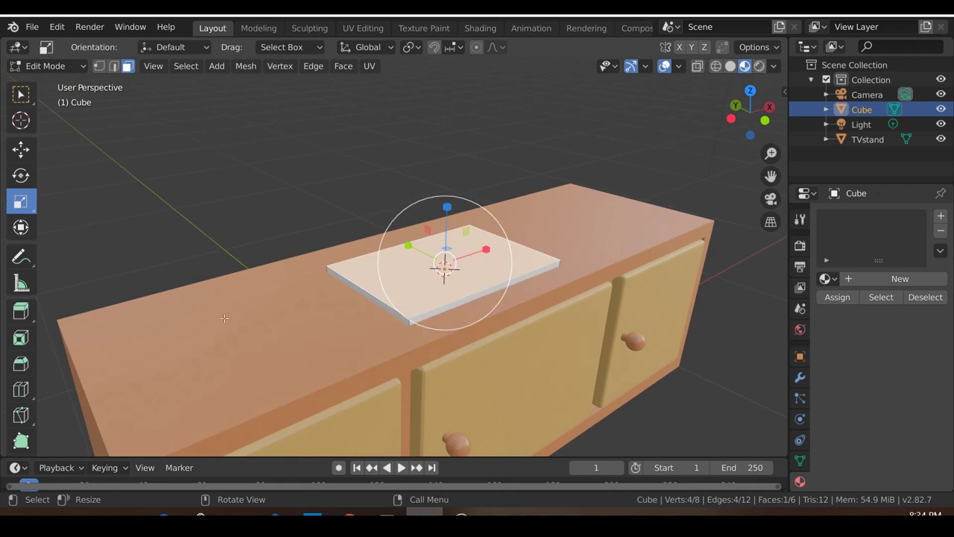
scroll(411, 287, down, 2)
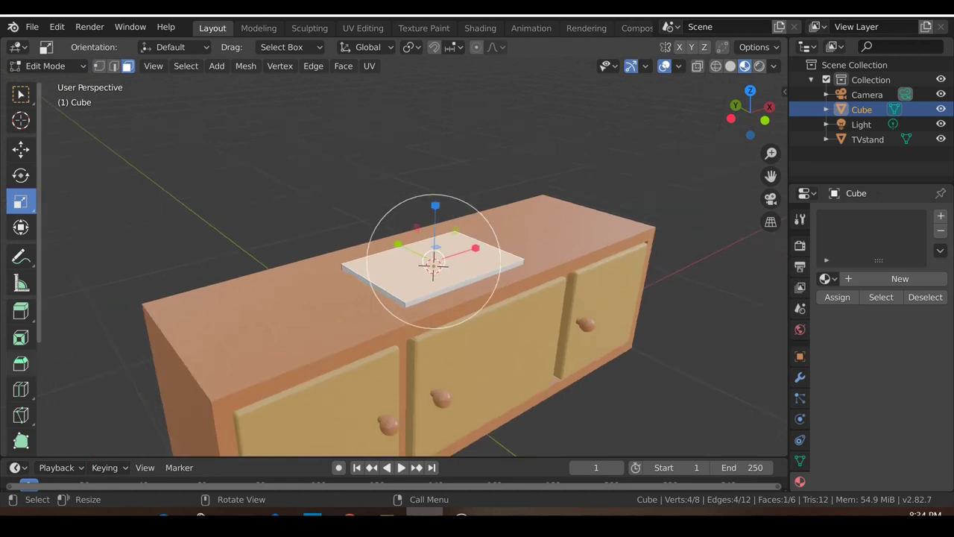
click(21, 340)
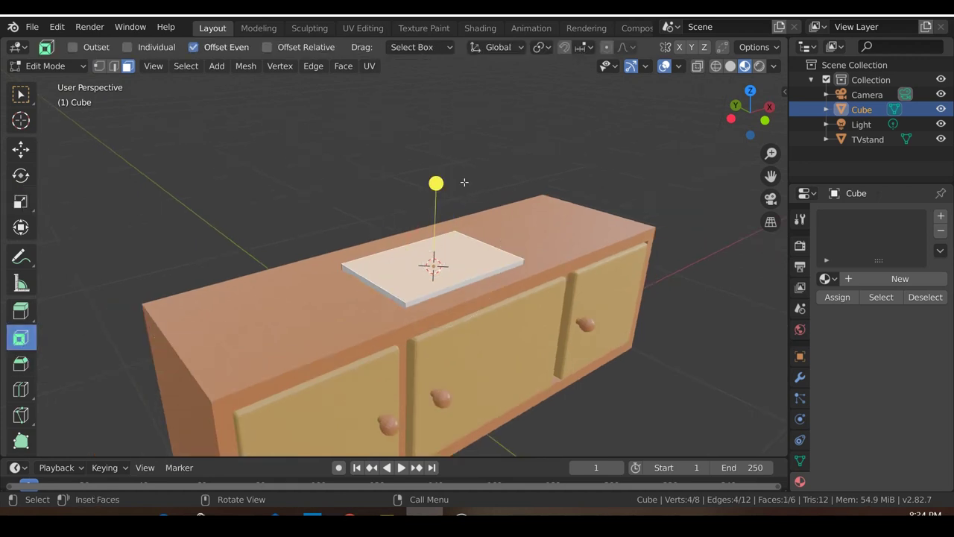
drag(439, 186, 436, 257)
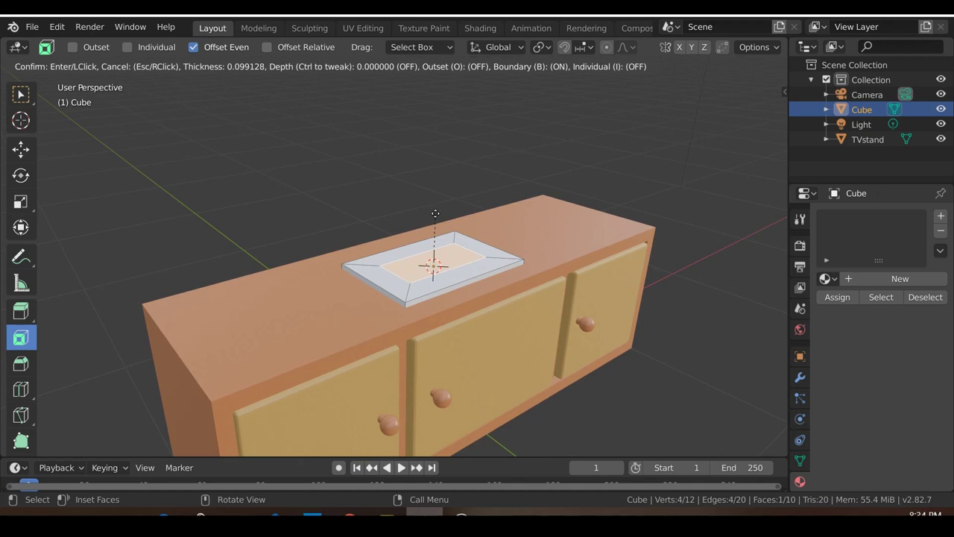
drag(435, 213, 435, 215)
scroll(492, 254, up, 2)
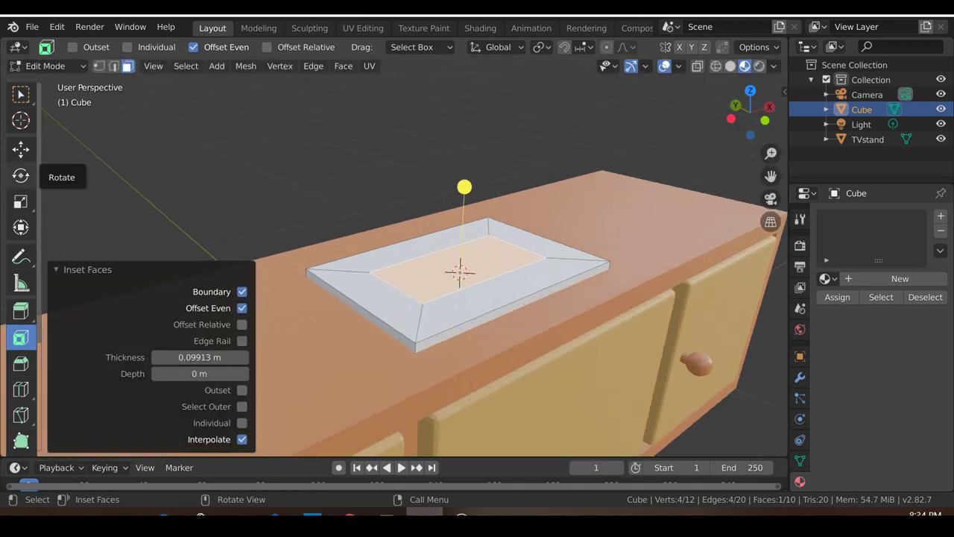
Raise the inner face slightly and reposition it within the horizontal plane
click(21, 149)
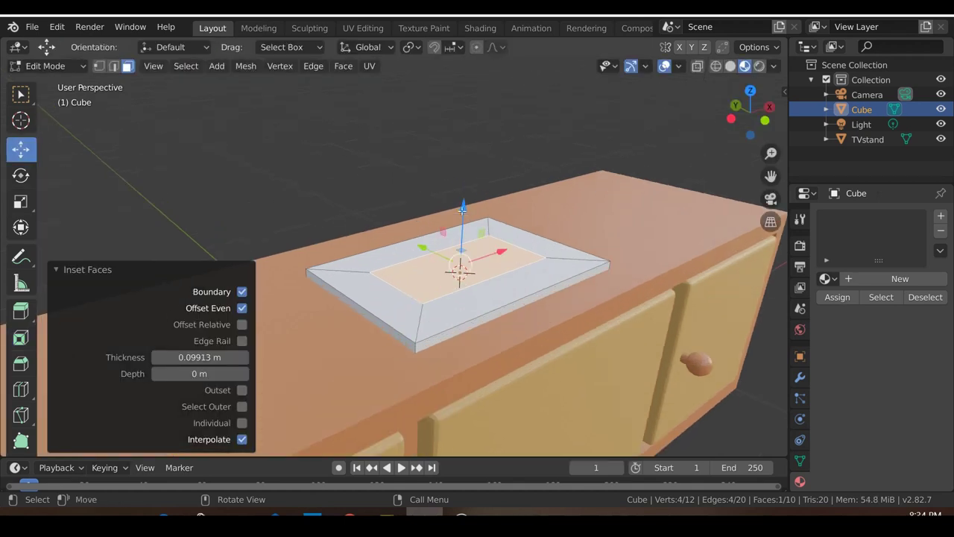
drag(463, 208, 463, 207)
middle_drag(463, 206, 524, 284)
key(g)
key(shift+z)
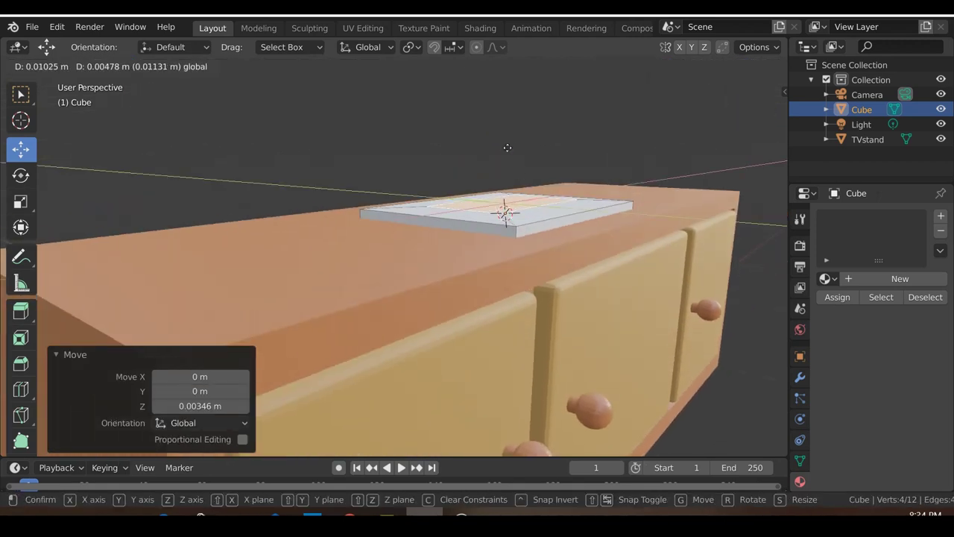
click(510, 146)
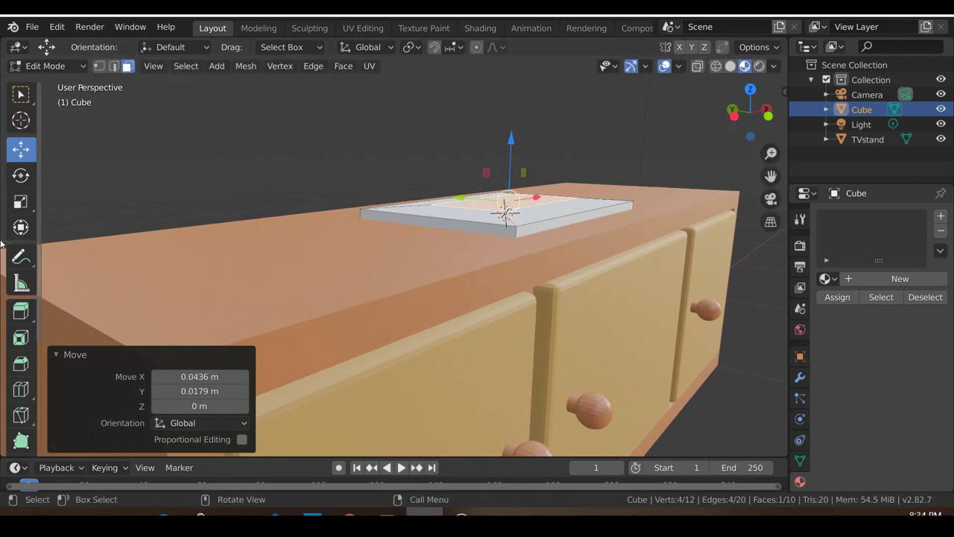
Inset a smaller face inside the plate top with 0.03874 m thickness
click(21, 338)
middle_drag(56, 340, 495, 189)
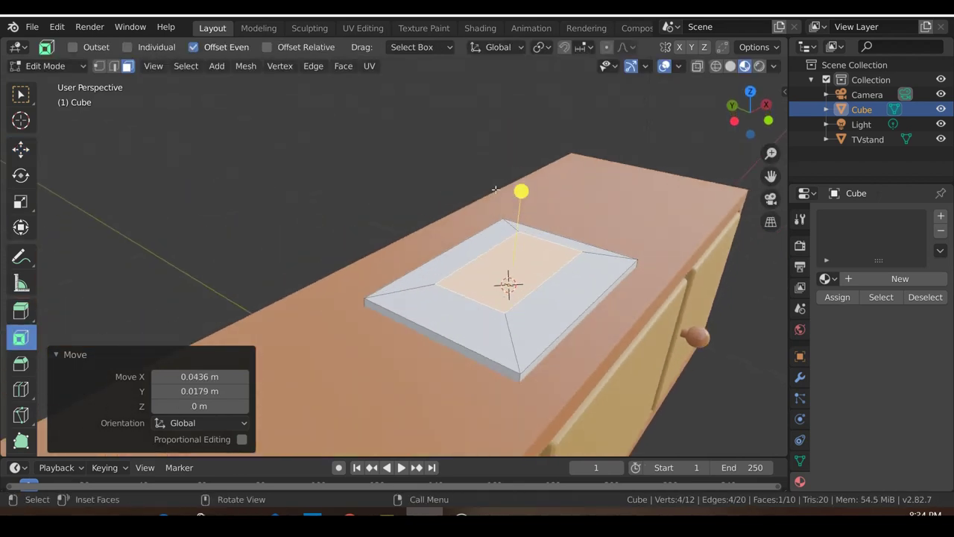
drag(522, 190, 520, 202)
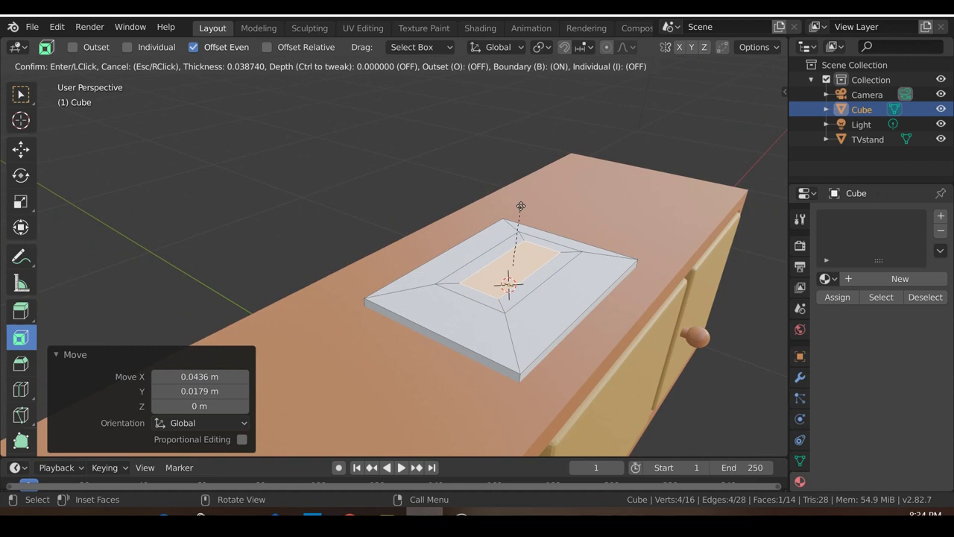
drag(521, 206, 521, 206)
middle_drag(522, 223, 553, 276)
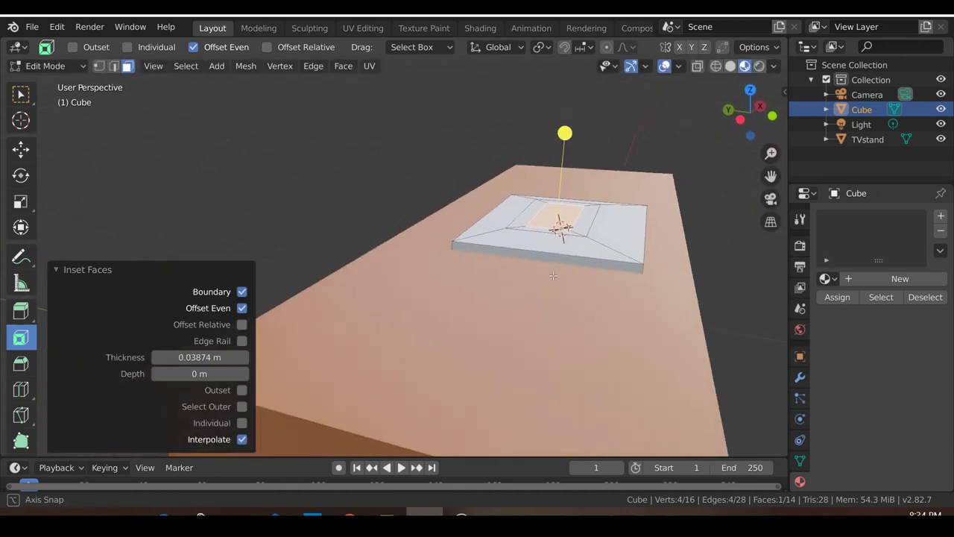
Lower the inner face slightly, then extrude it up 0.081 m into a block
click(20, 149)
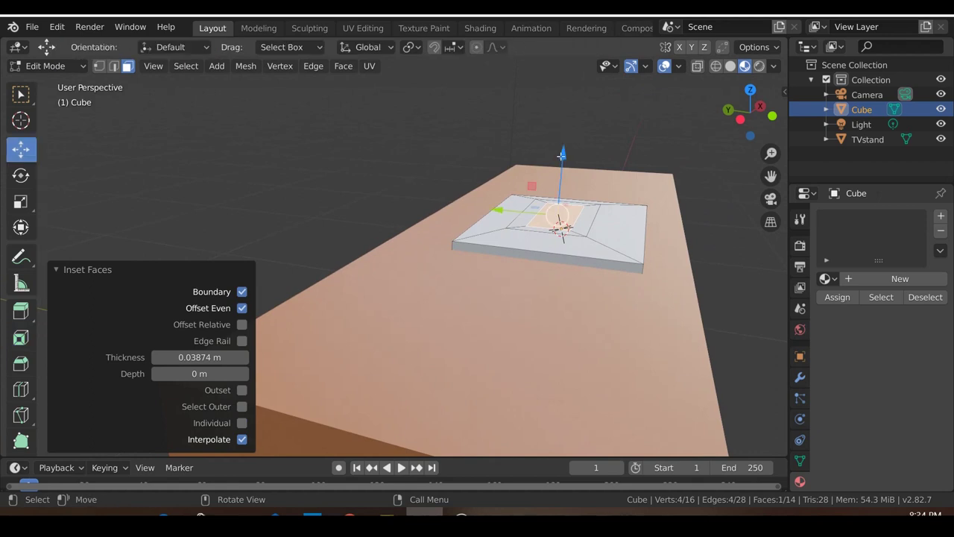
drag(564, 156, 566, 154)
mouse_move(567, 153)
middle_down()
mouse_move(567, 183)
mouse_move(580, 157)
middle_up()
drag(568, 131, 568, 134)
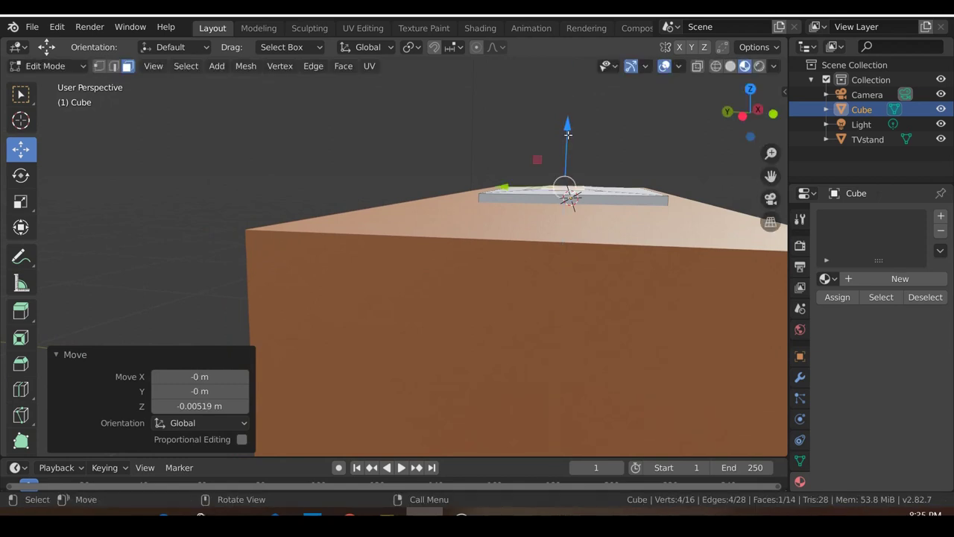
middle_drag(508, 218, 511, 228)
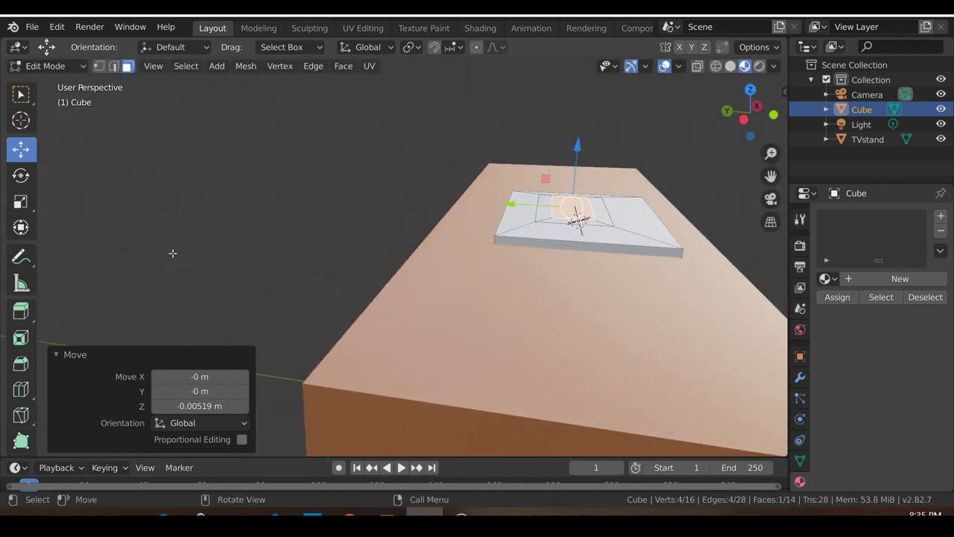
click(20, 311)
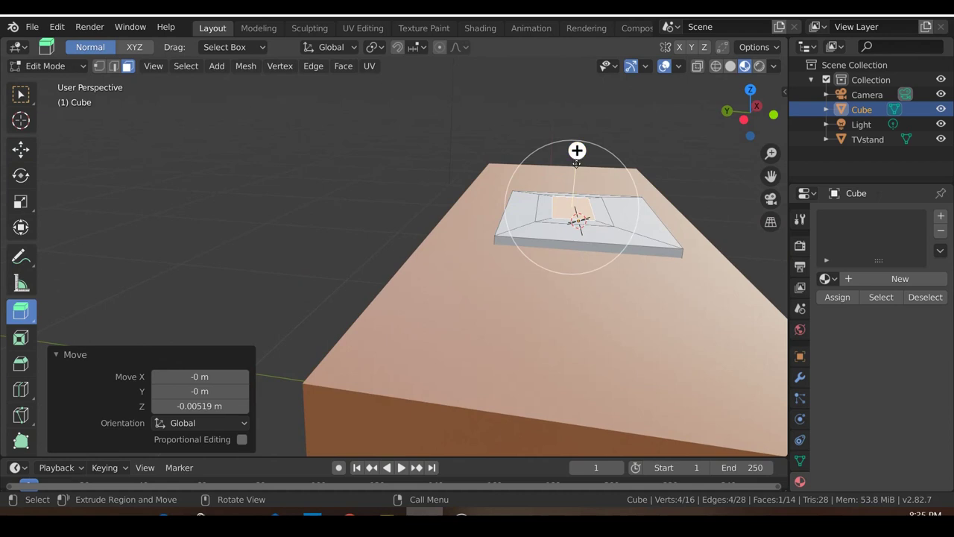
drag(576, 150, 586, 121)
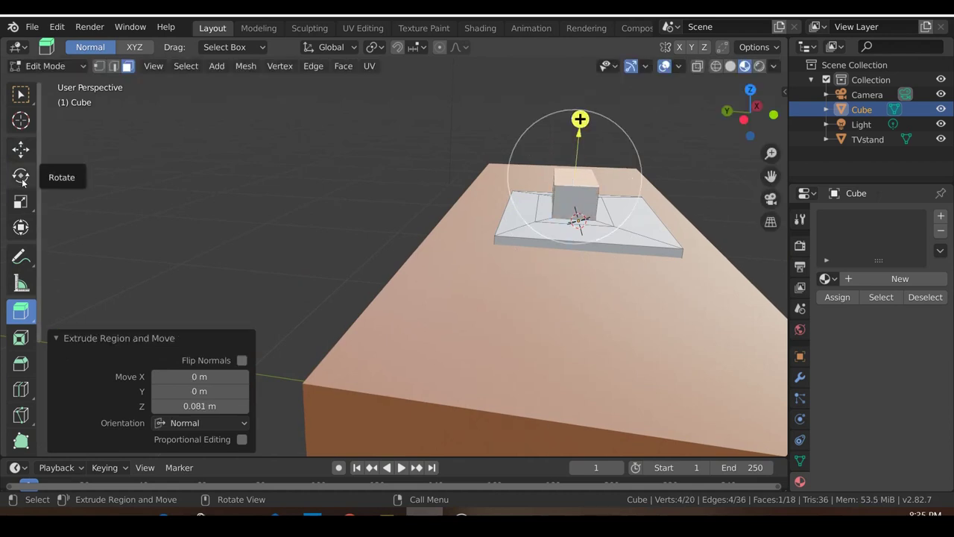
Narrow the raised block to about 0.566 in Y and shift it along Y
click(21, 200)
drag(516, 176, 544, 181)
click(21, 149)
mouse_move(553, 325)
middle_down()
mouse_move(470, 308)
mouse_move(552, 338)
middle_up()
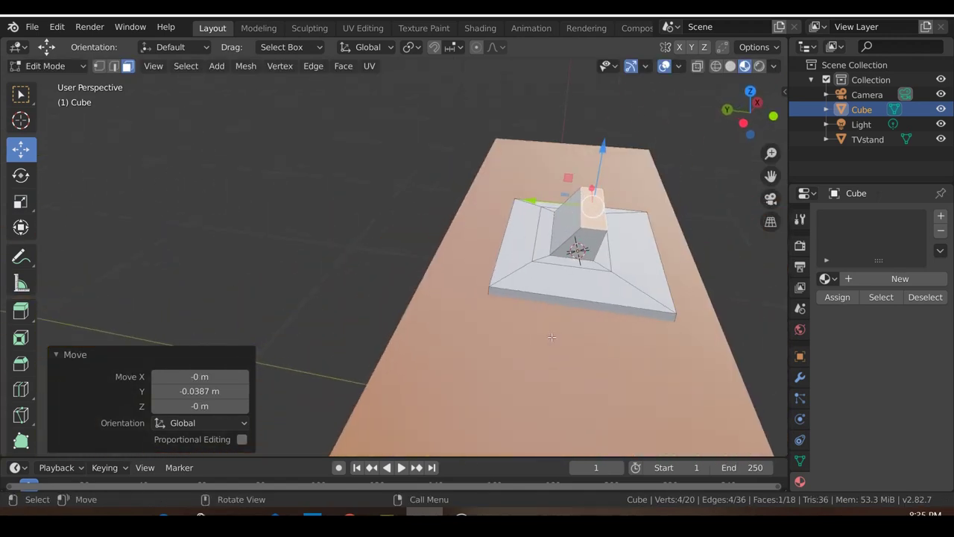
drag(542, 207, 545, 205)
middle_drag(447, 223, 261, 244)
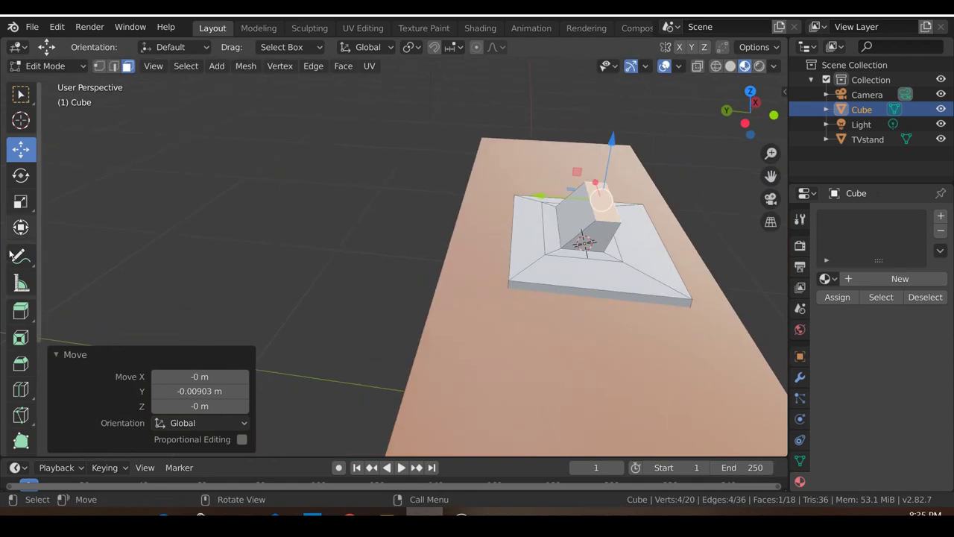
Extrude the block's top face a further 0.0242 m
click(20, 312)
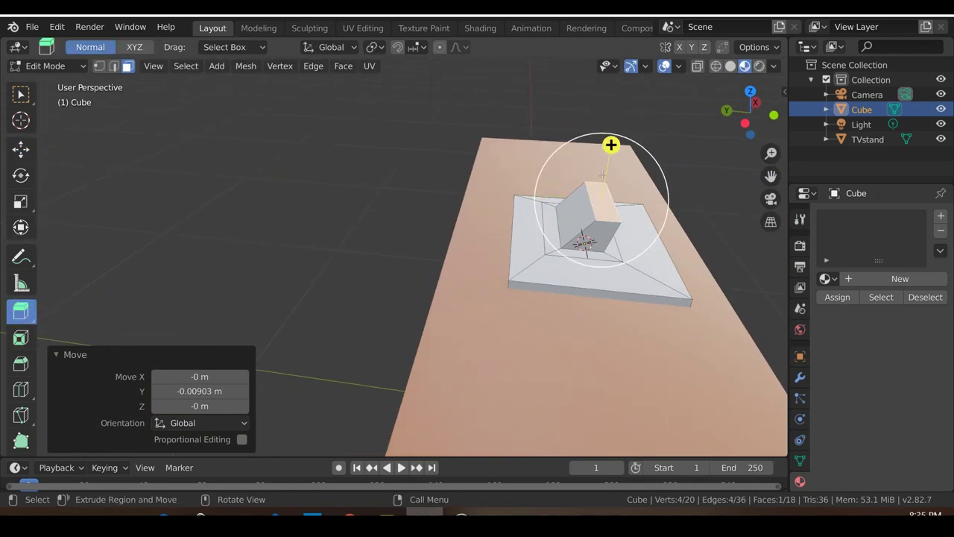
drag(611, 145, 621, 140)
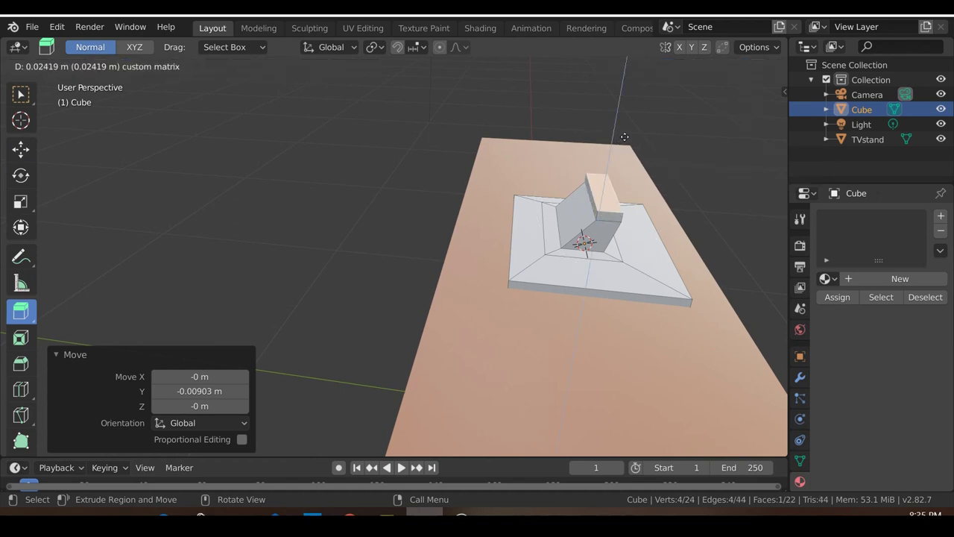
drag(625, 136, 625, 137)
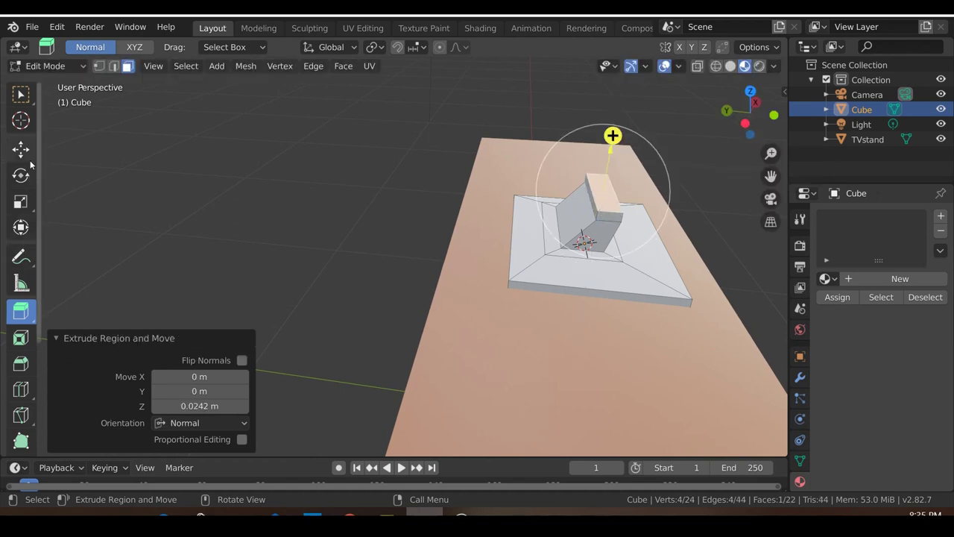
click(21, 201)
Stretch the stem's top faces along X by 4.191 into a long strip
middle_drag(403, 251, 522, 171)
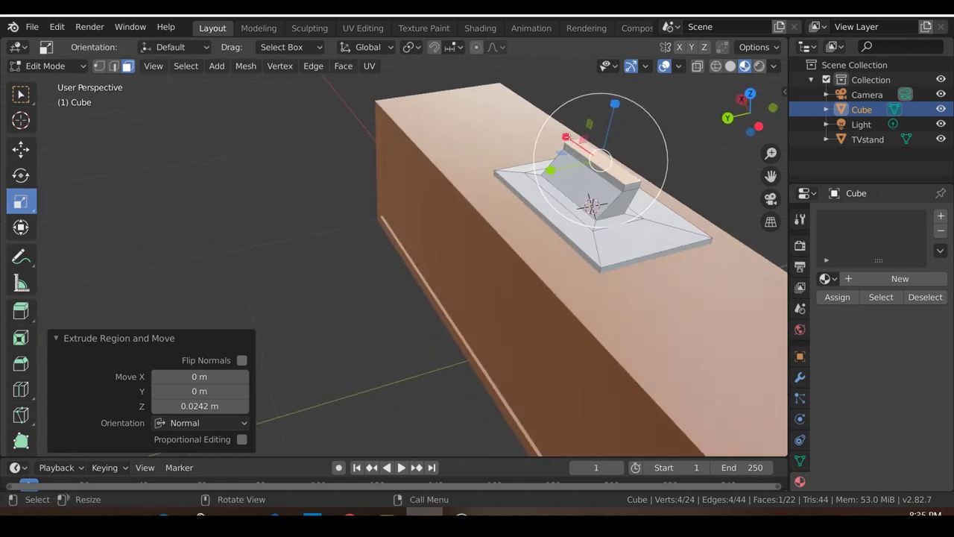
drag(566, 137, 444, 80)
middle_drag(462, 97, 305, 216)
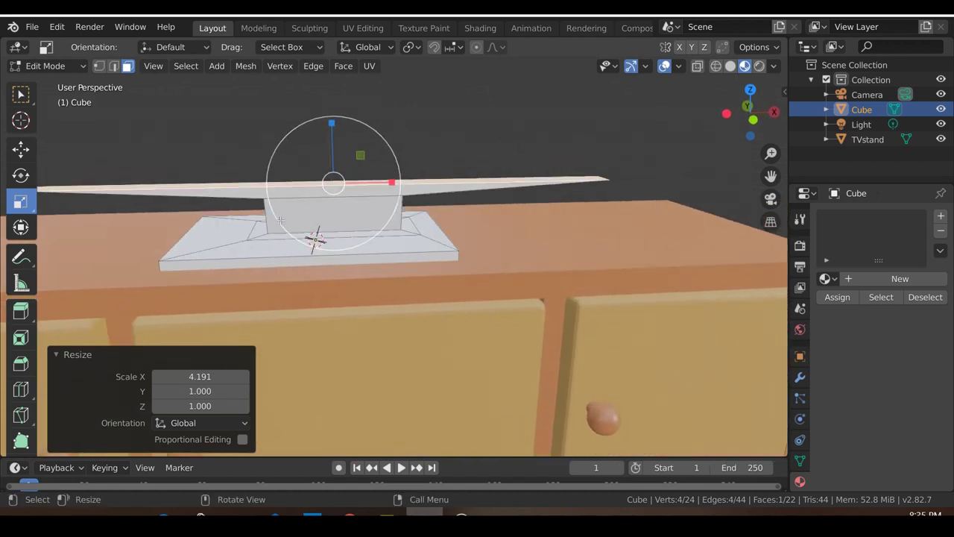
Fine-tune the strip's X length to a final scale of 1.016
mouse_move(392, 182)
mouse_down()
mouse_move(428, 184)
mouse_move(399, 183)
mouse_up()
scroll(410, 197, down, 5)
middle_drag(410, 197, 426, 216)
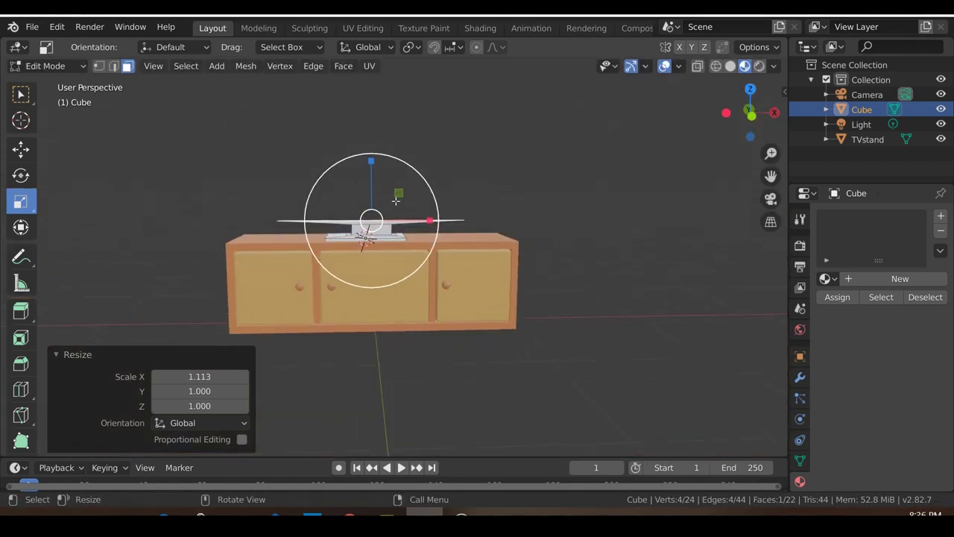
drag(430, 220, 438, 221)
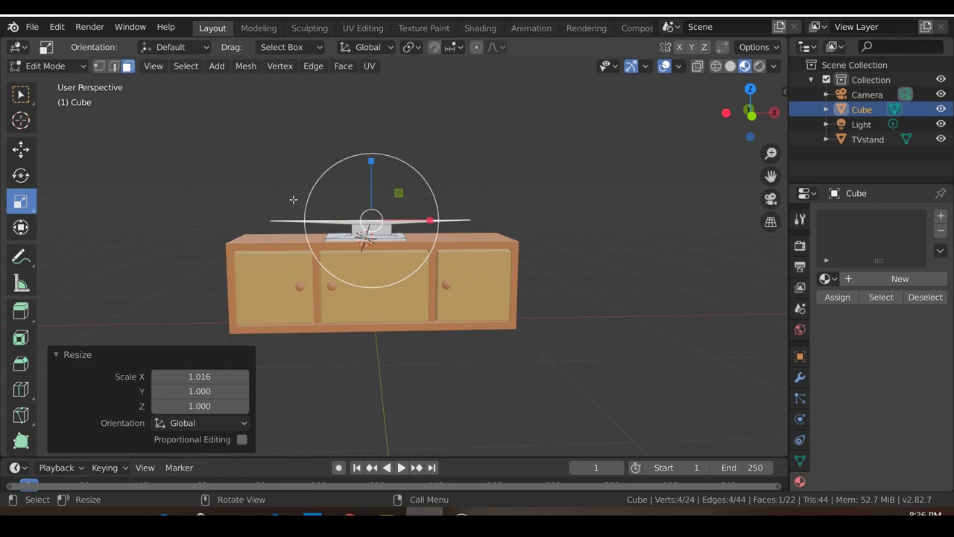
scroll(287, 233, down, 1)
scroll(448, 258, up, 2)
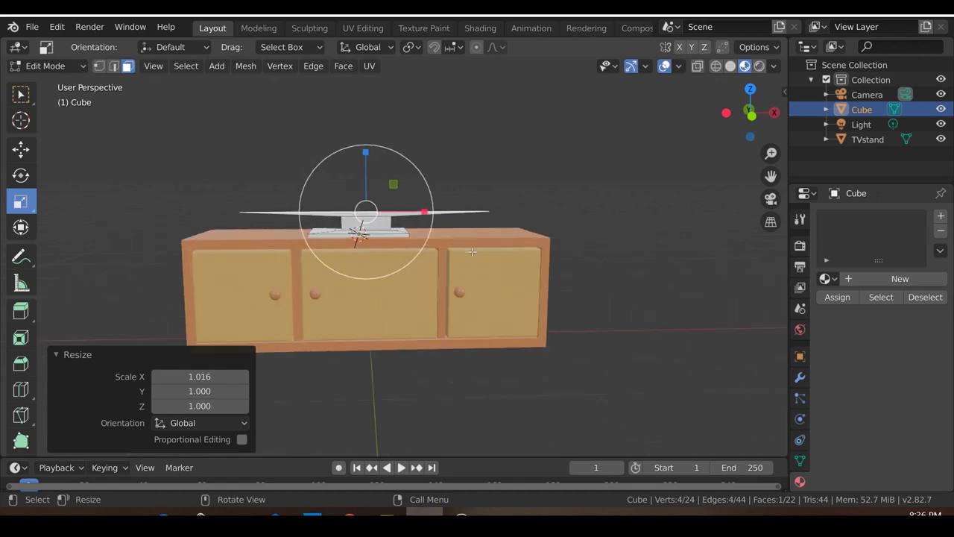
Orbit around the strip to check it and grow the face selection
middle_drag(371, 271, 389, 251)
middle_drag(592, 294, 440, 271)
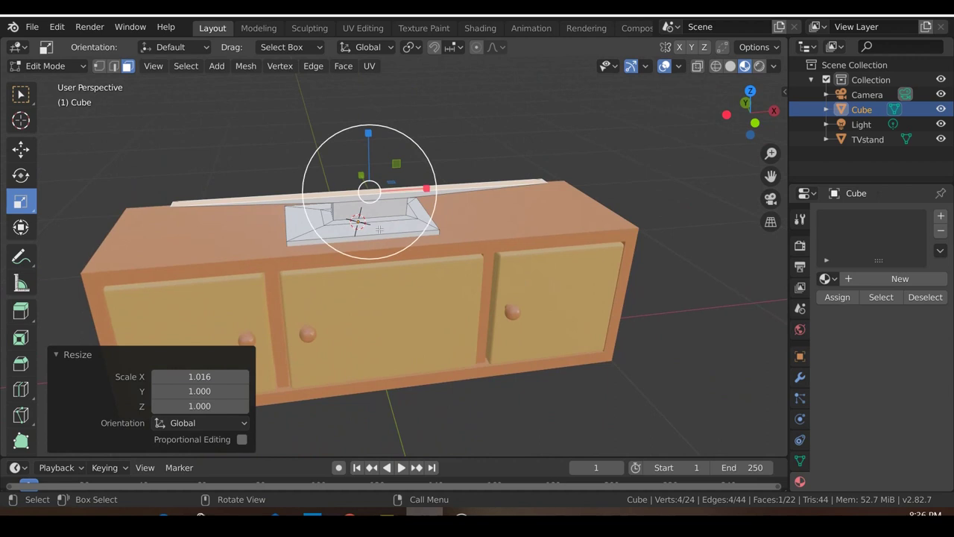
key(ctrl+KP_Add)
scroll(415, 214, up, 3)
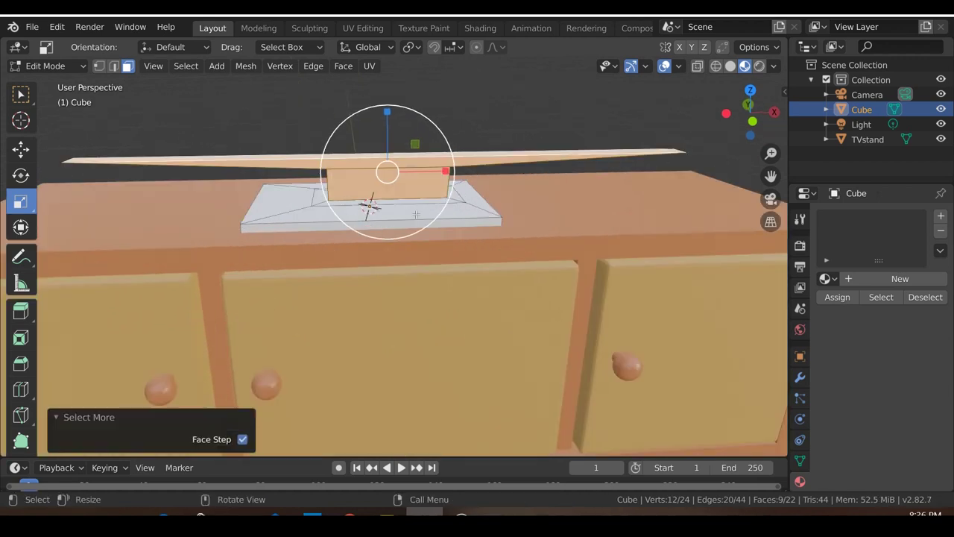
Undo the selection growth, then grow the face selection again from a top-down view
key(ctrl+z)
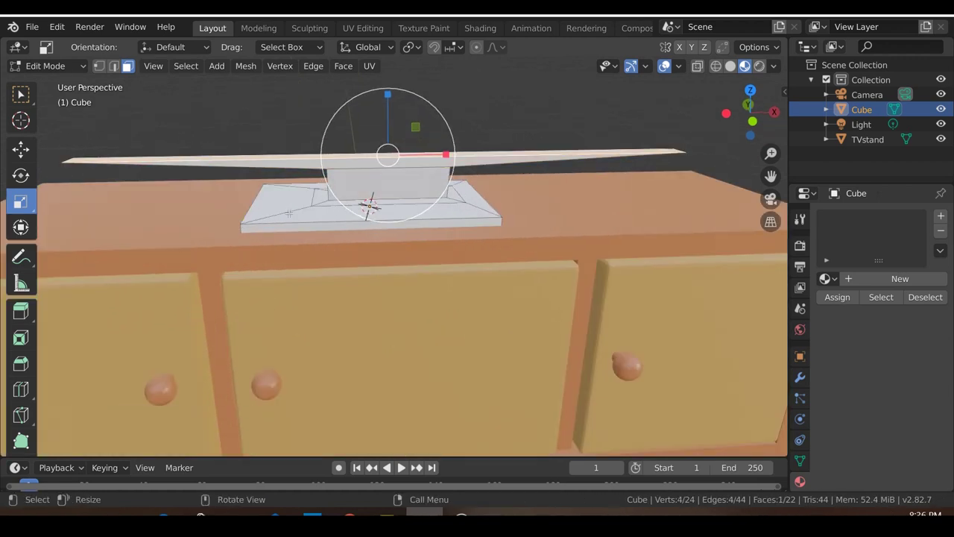
scroll(373, 205, up, 2)
middle_drag(372, 205, 318, 234)
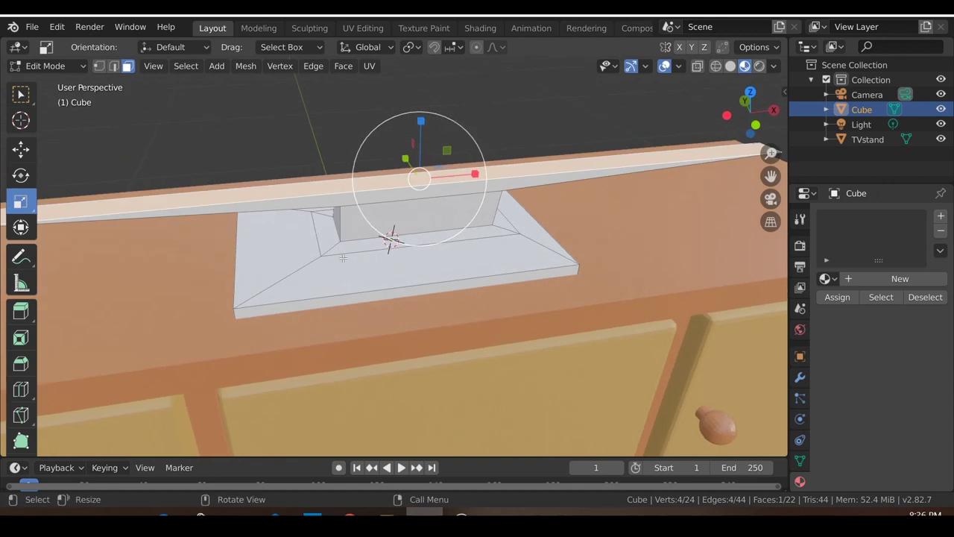
scroll(336, 250, down, 3)
middle_drag(320, 240, 317, 237)
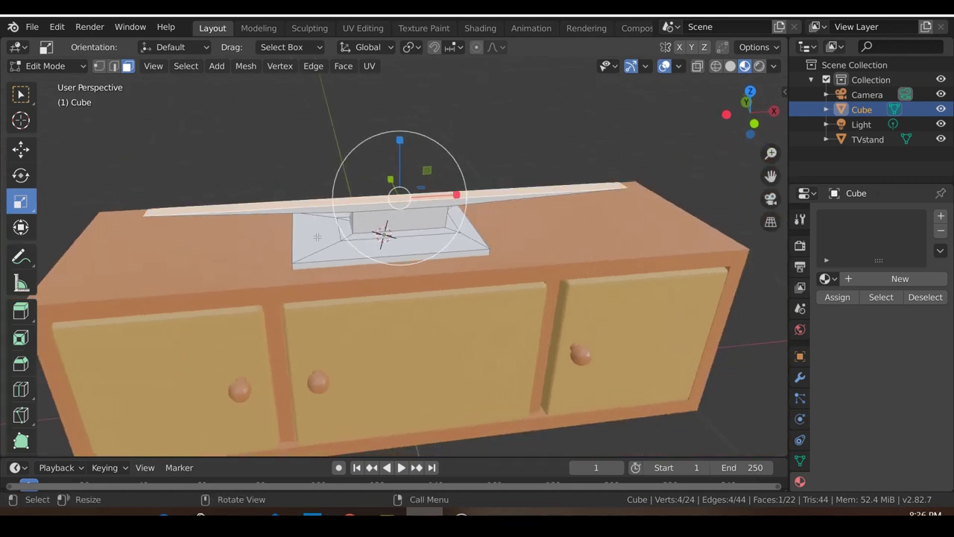
key(ctrl+KP_Add)
key(ctrl+KP_Add)
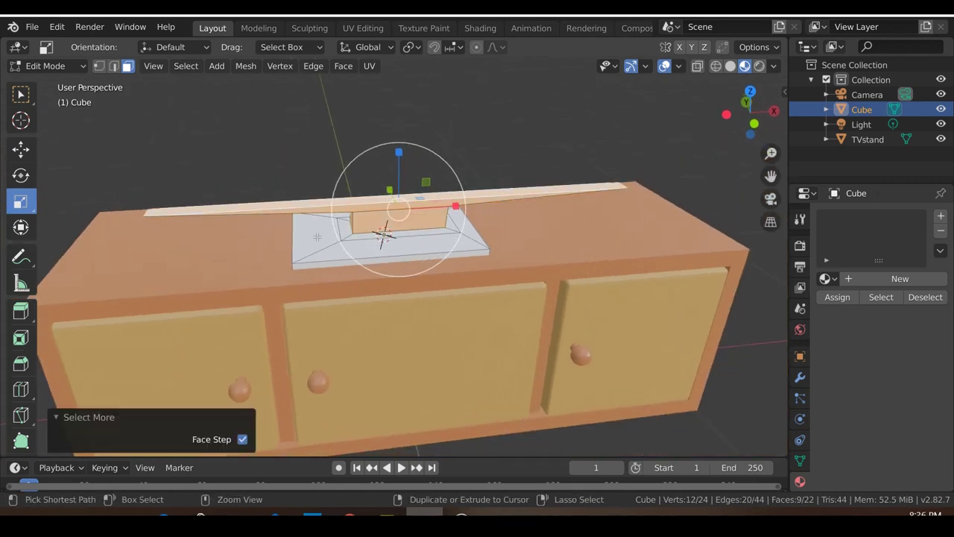
middle_drag(371, 250, 366, 192)
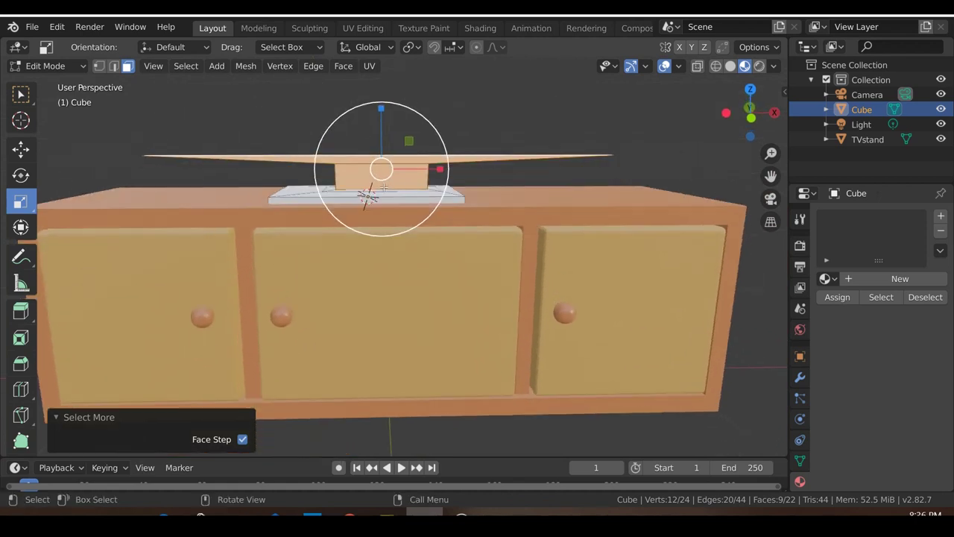
scroll(362, 183, up, 2)
Slide the selected faces along X, growing the selection across the stand base
click(21, 149)
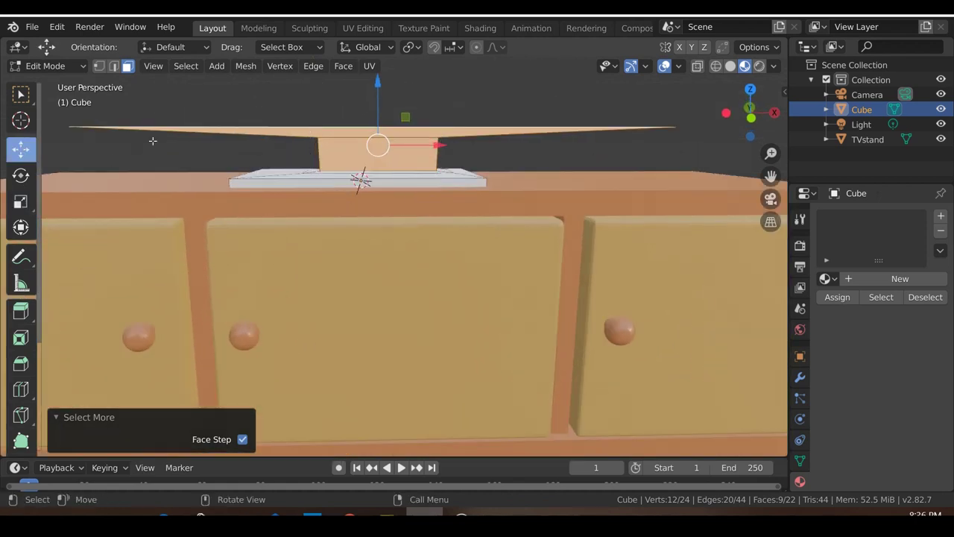
drag(436, 144, 432, 151)
key(ctrl+KP_Add)
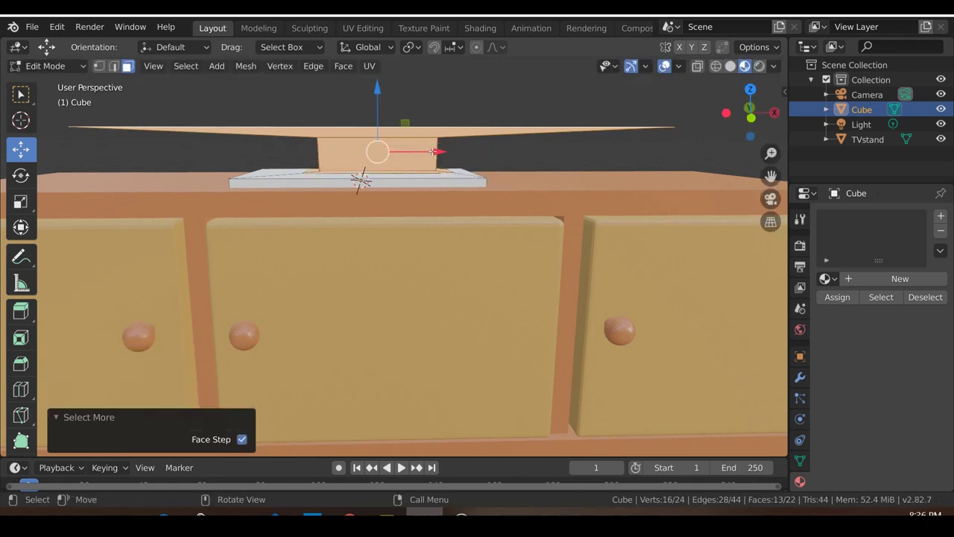
scroll(433, 151, up, 2)
middle_drag(434, 153, 439, 164)
drag(437, 164, 408, 176)
middle_drag(277, 236, 310, 269)
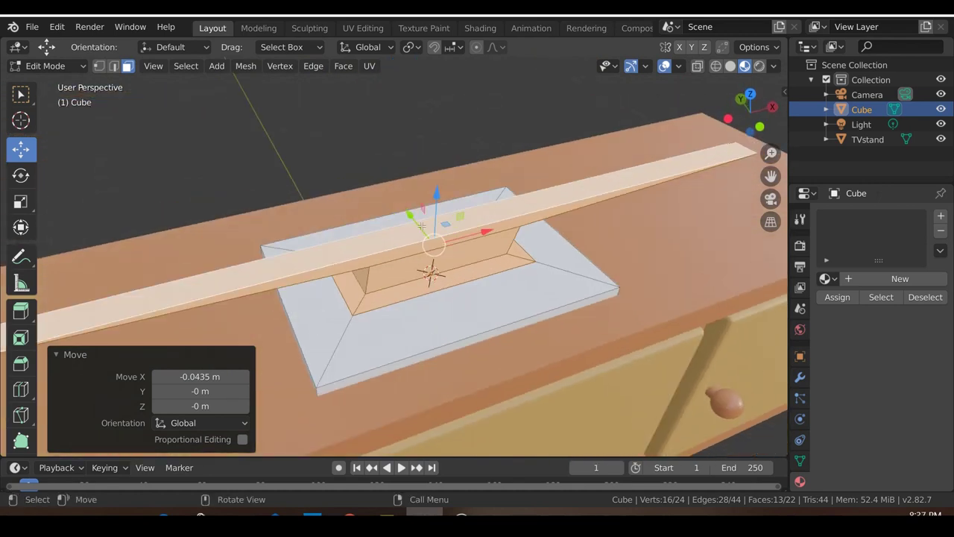
Select the long bar's top face and narrow it along Y
click(400, 236)
scroll(401, 236, down, 4)
middle_drag(400, 235, 519, 237)
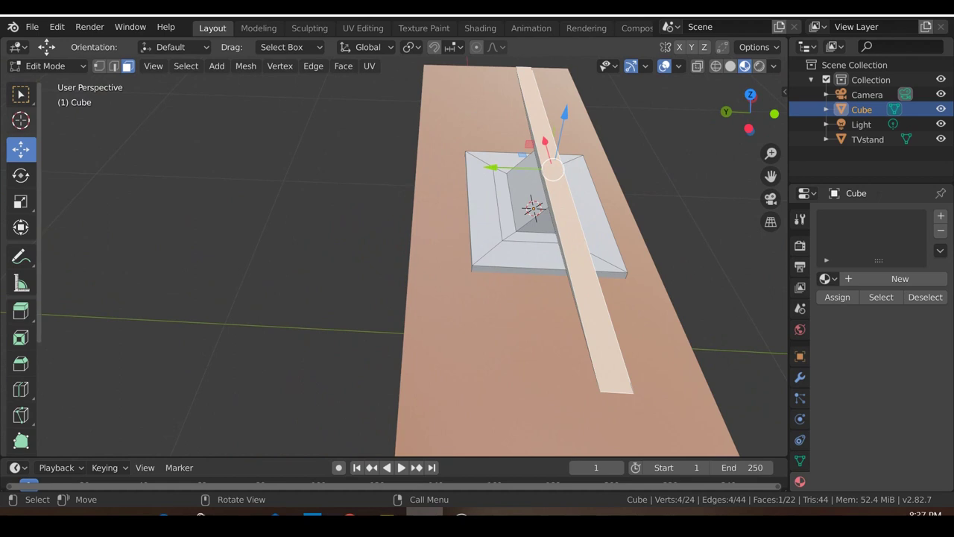
click(21, 202)
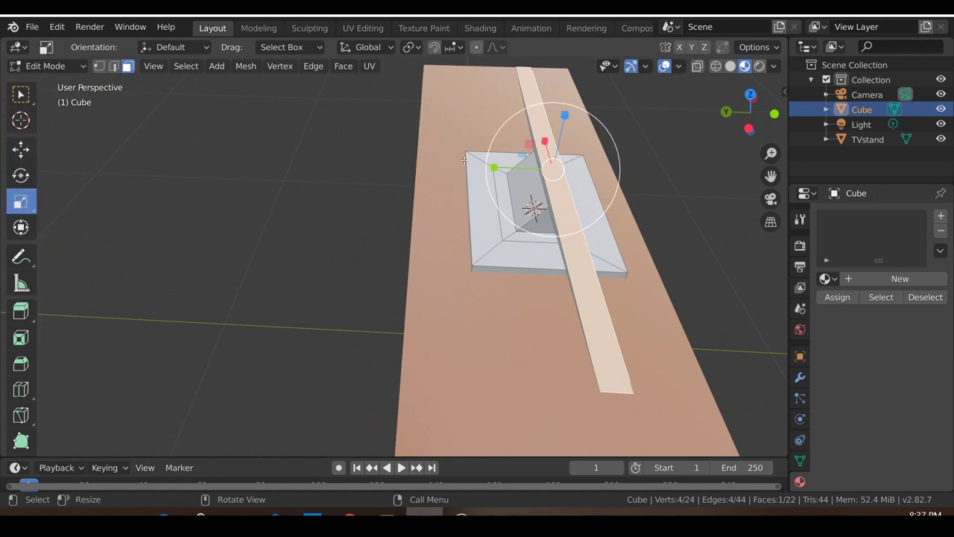
drag(495, 167, 522, 174)
middle_drag(522, 174, 378, 177)
scroll(377, 177, up, 5)
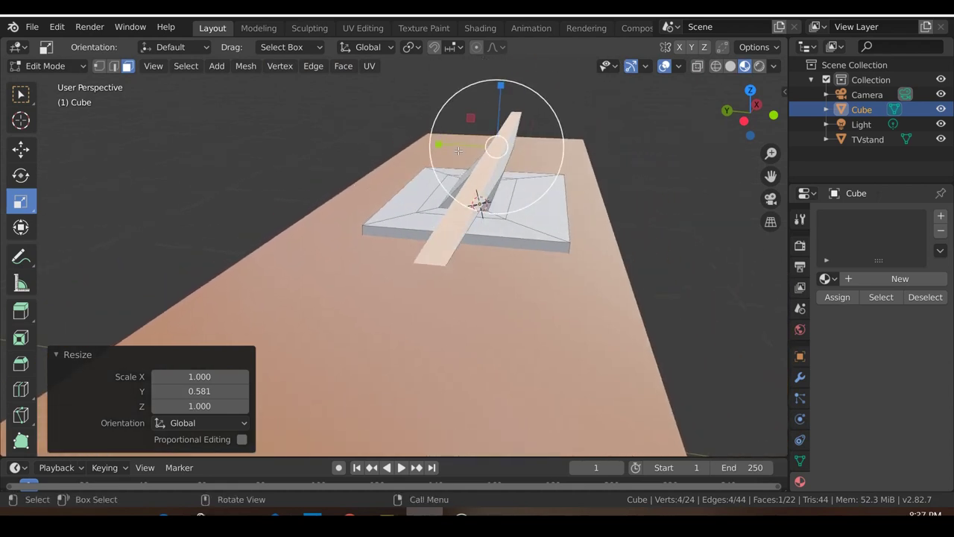
drag(451, 146, 443, 146)
Nudge the narrowed plank along Y on the cabinet
click(20, 149)
middle_drag(551, 224, 533, 294)
drag(518, 213, 522, 217)
middle_drag(521, 218, 460, 298)
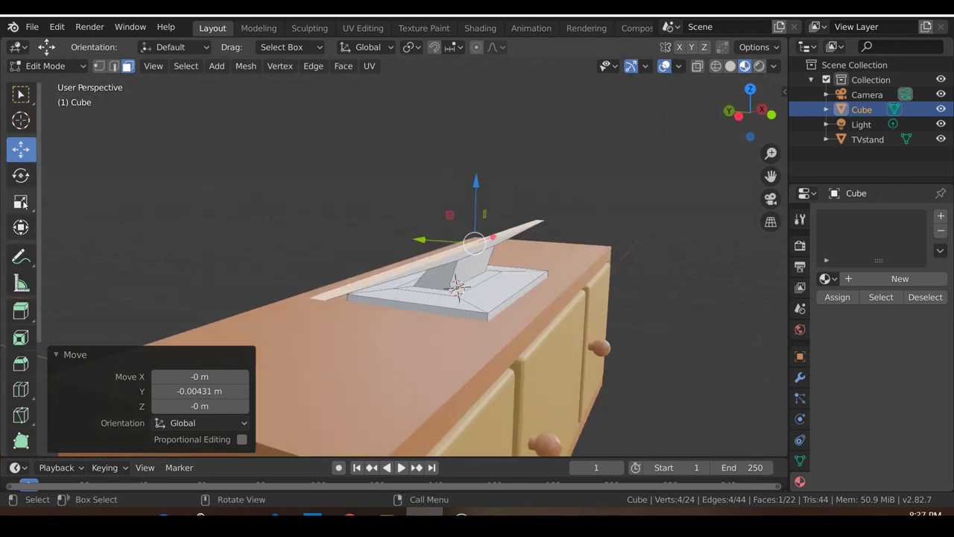
Extrude the plank upward 0.497 m into the flat TV panel
click(20, 310)
drag(475, 187, 487, 389)
middle_drag(487, 390, 572, 375)
key(KP_1)
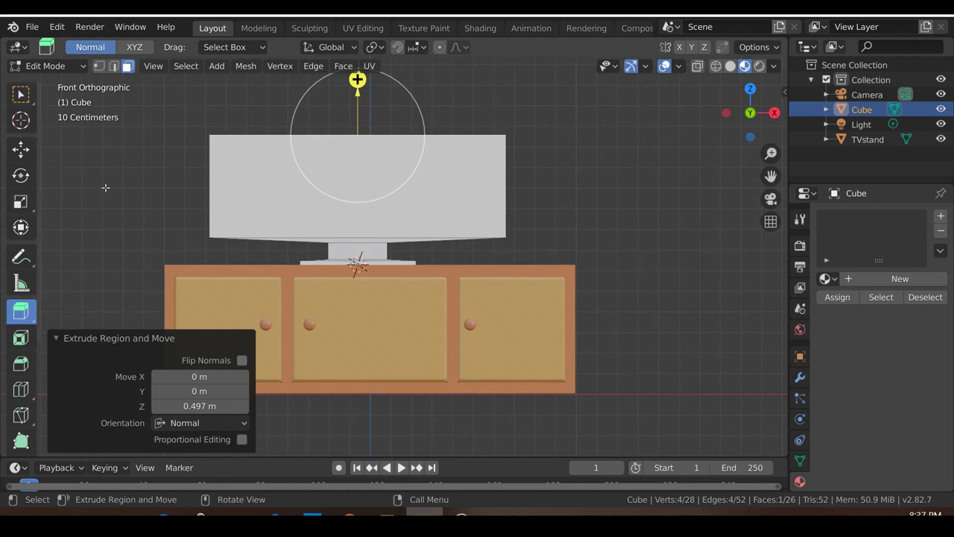
In front view, raise the TV panel's top face 0.0198 m along Z
click(21, 149)
drag(358, 86, 367, 431)
middle_drag(294, 370, 444, 346)
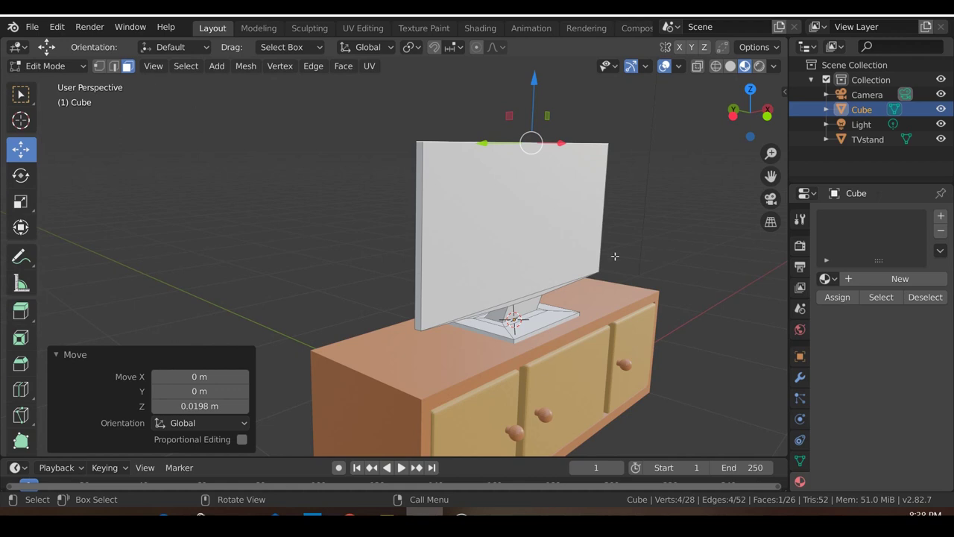
Select the front face of the TV screen for insetting
click(546, 240)
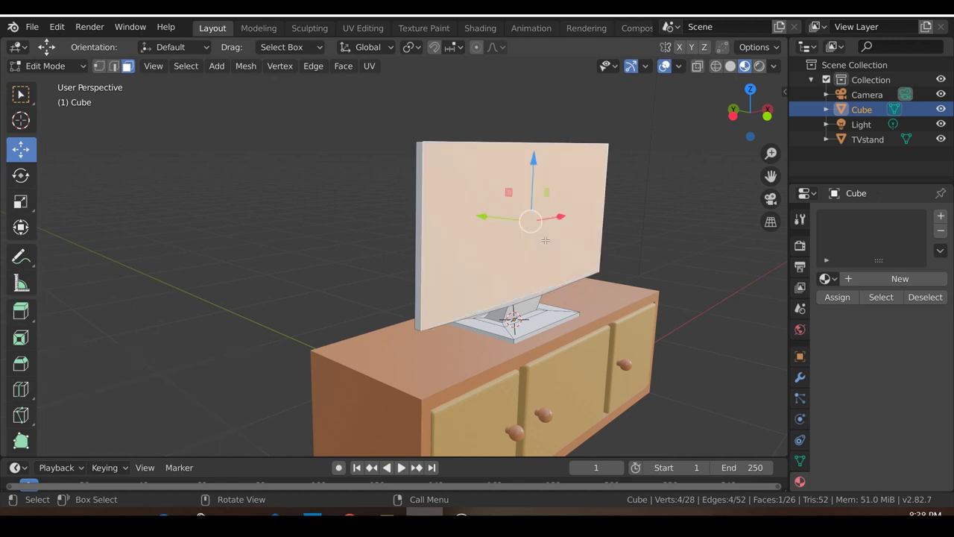
click(27, 201)
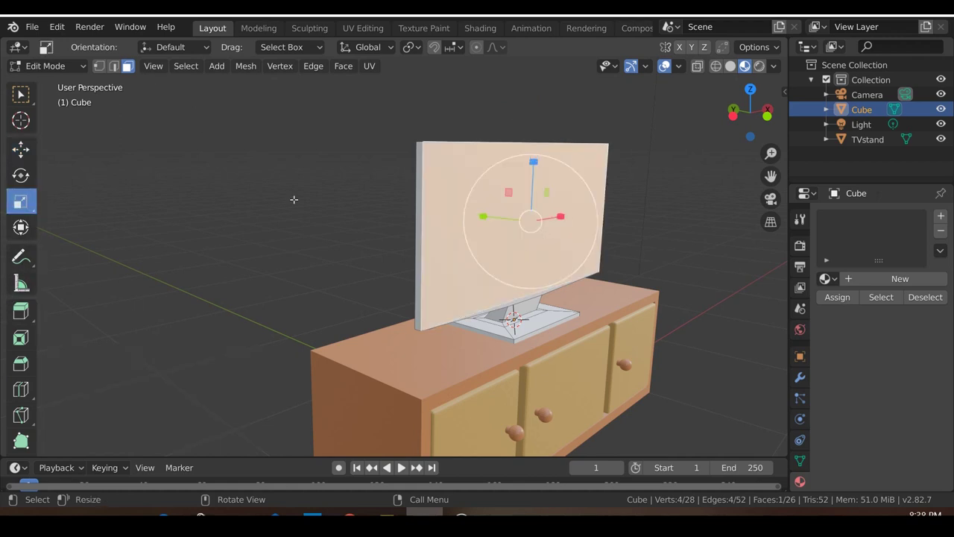
click(21, 338)
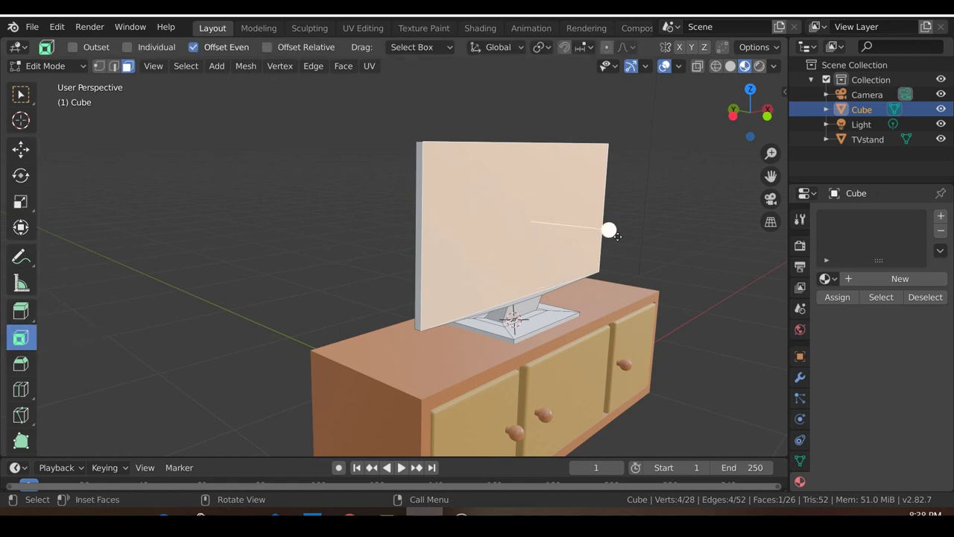
Inset the screen's front face by 0.02159 m to form a bezel, cancelling a second inset
drag(609, 231, 607, 232)
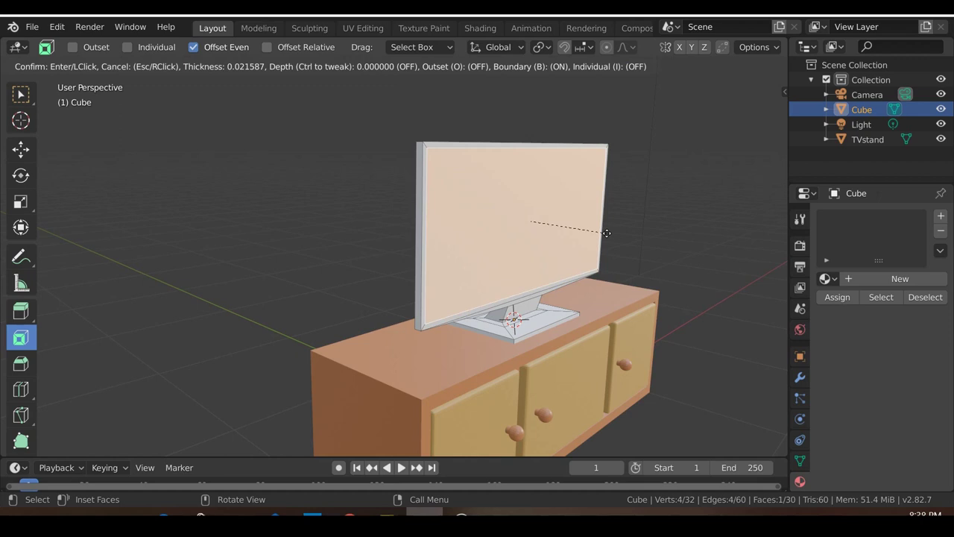
drag(606, 232, 610, 229)
middle_drag(610, 229, 512, 370)
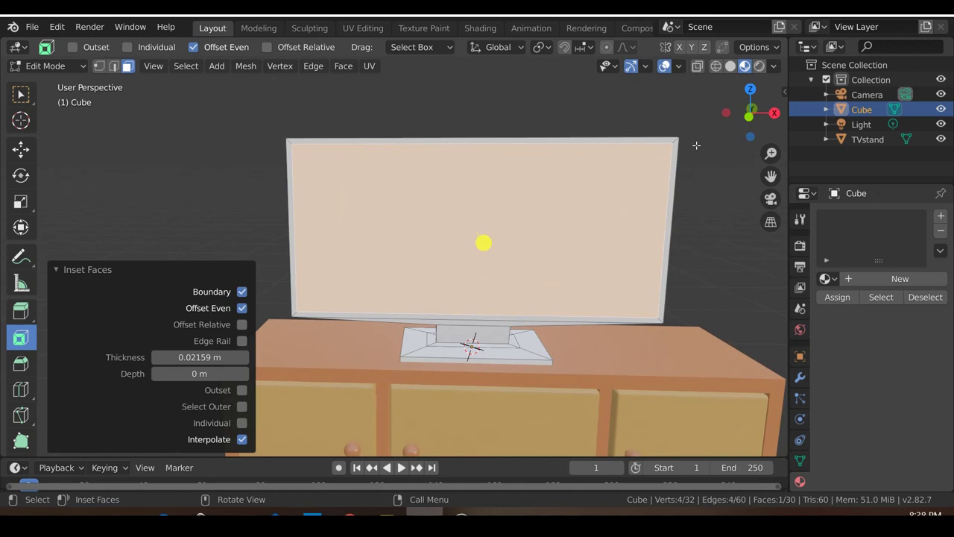
middle_drag(683, 240, 565, 256)
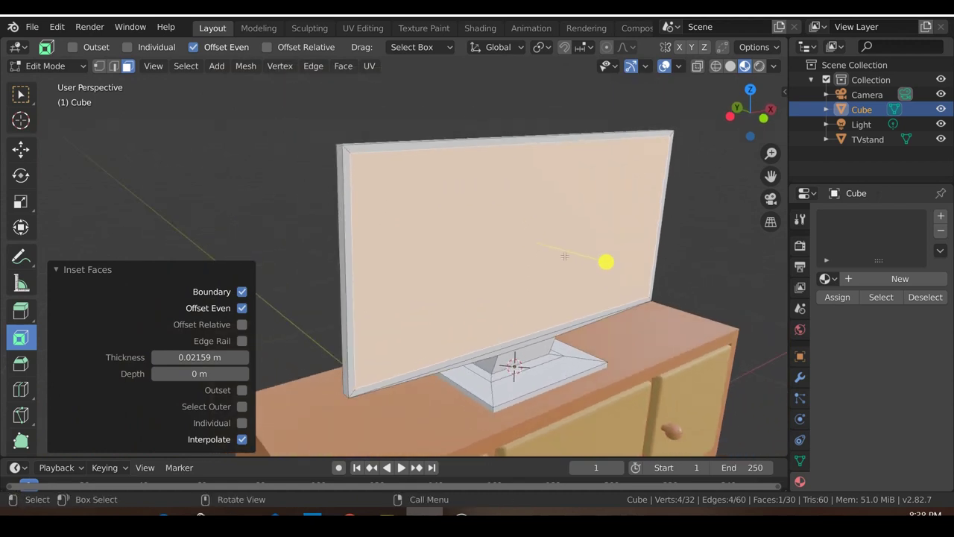
key(i)
right_click(600, 264)
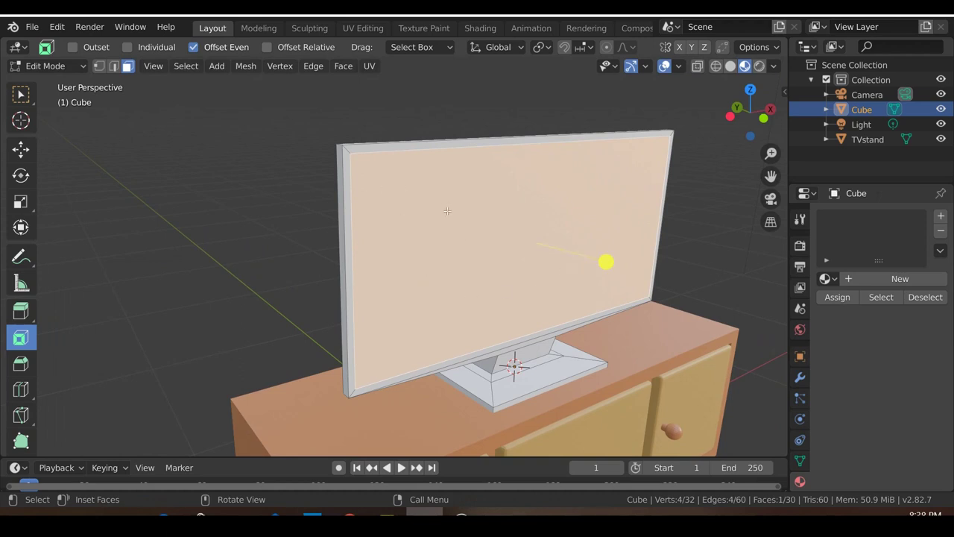
Extrude the screen face about 0.01 m inward to recess it behind the bezel
middle_drag(530, 264, 407, 284)
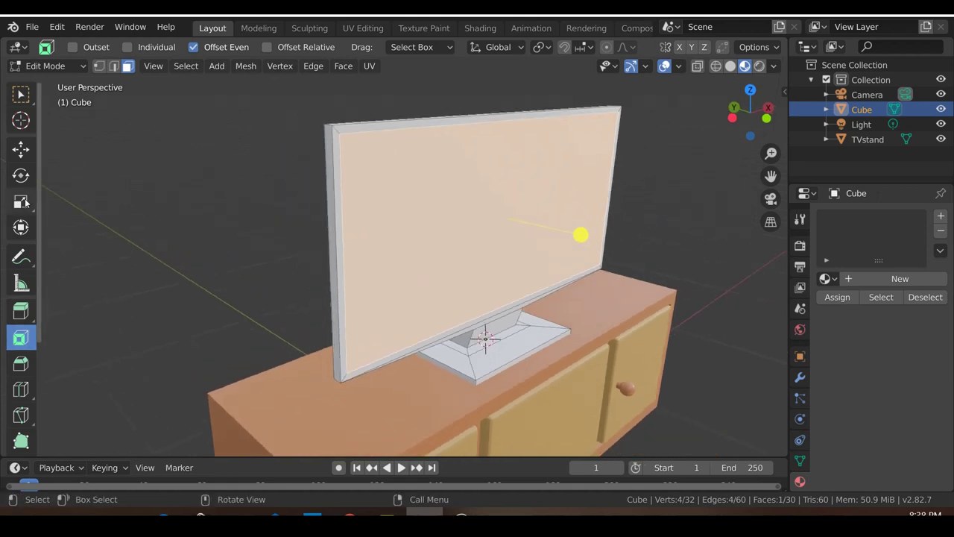
click(21, 313)
scroll(587, 219, up, 2)
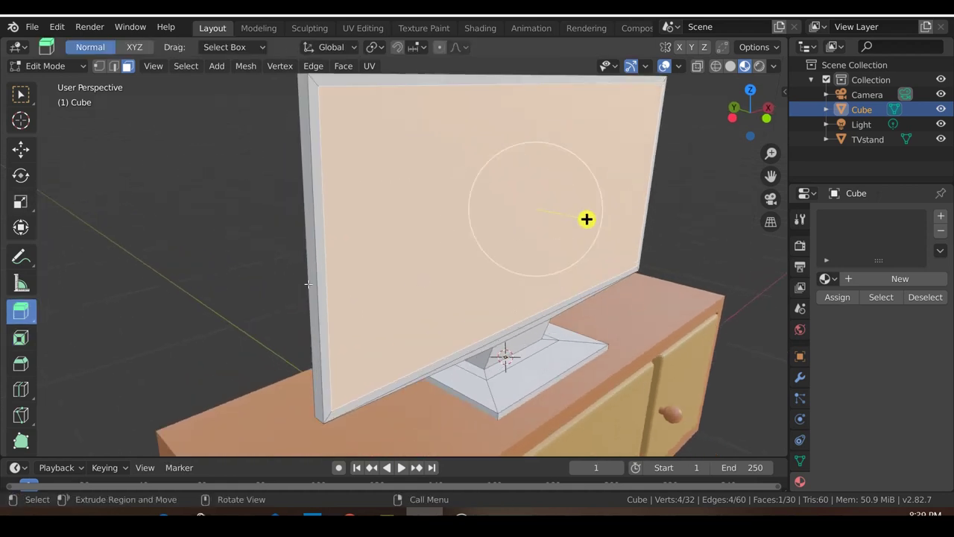
middle_drag(253, 309, 493, 292)
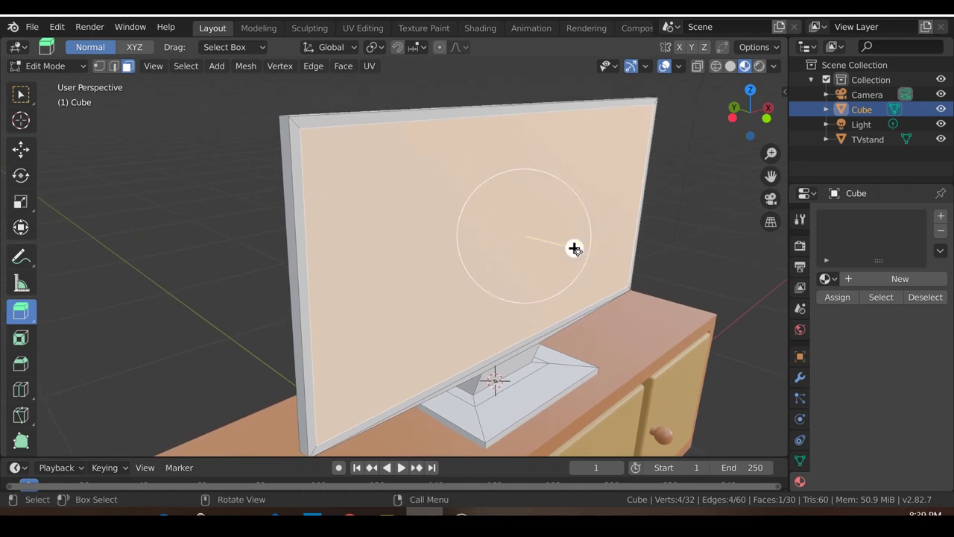
drag(574, 248, 569, 254)
Return to Object Mode and add a Bevel modifier to the TV
key(Tab)
middle_drag(568, 254, 440, 258)
middle_drag(439, 294, 481, 304)
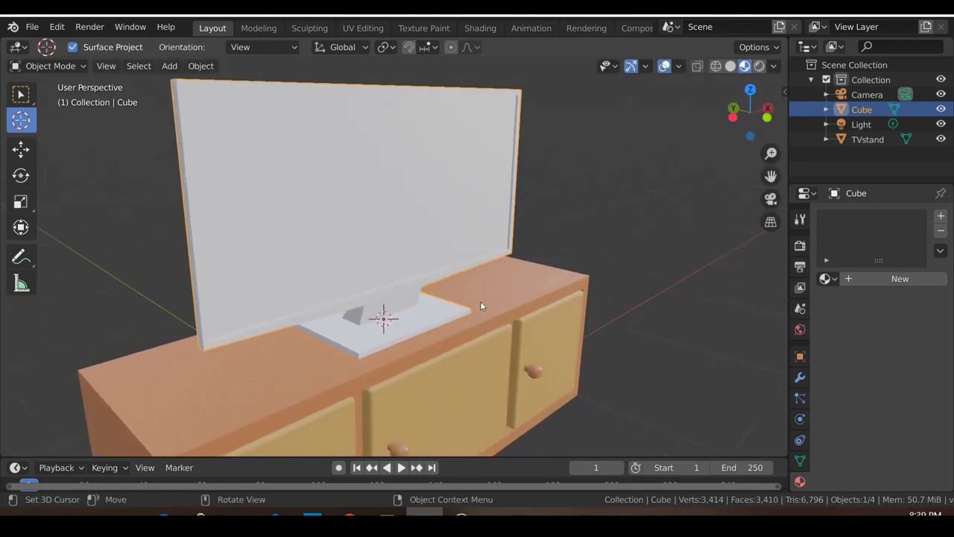
click(800, 376)
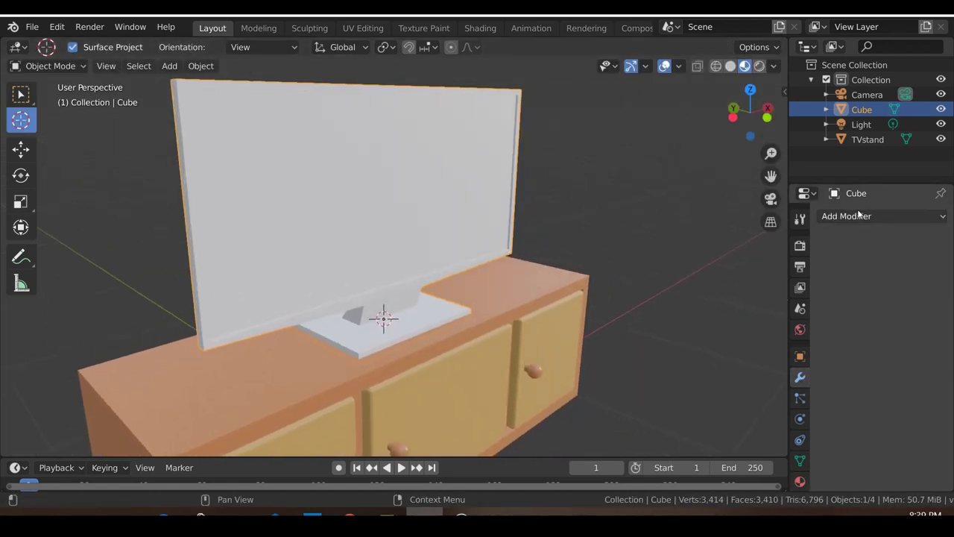
click(846, 216)
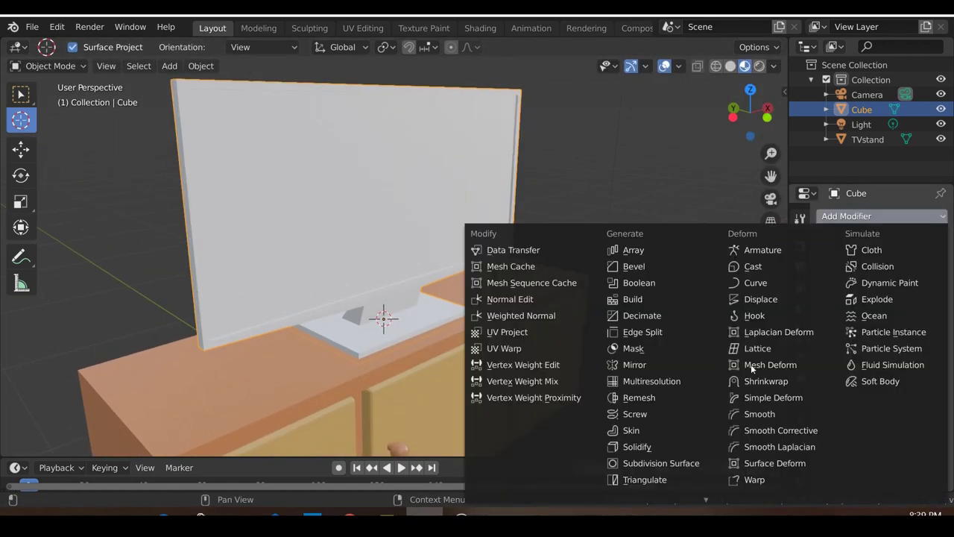
click(638, 267)
Set the bevel offset to 0.011 m with 3 segments and inspect the softened edges
middle_drag(221, 290, 260, 268)
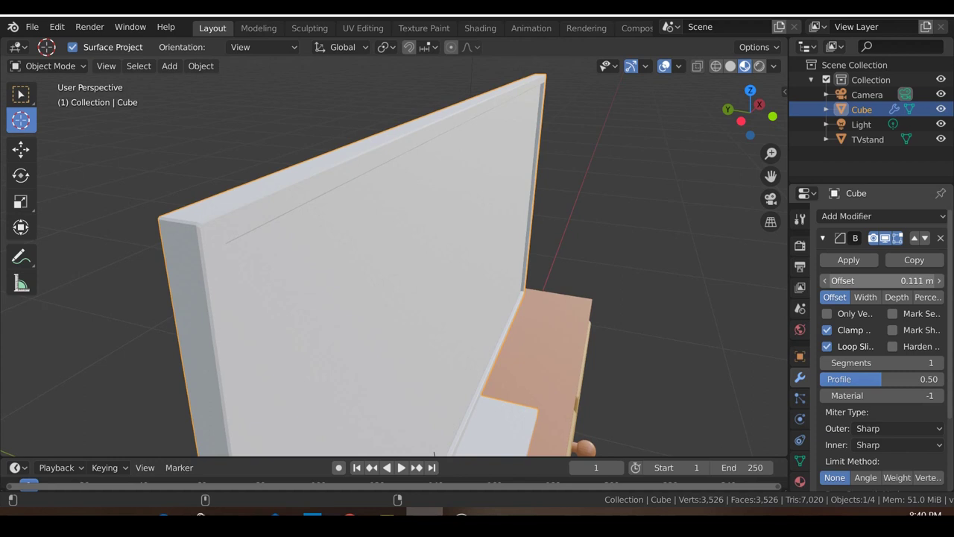
drag(880, 280, 912, 280)
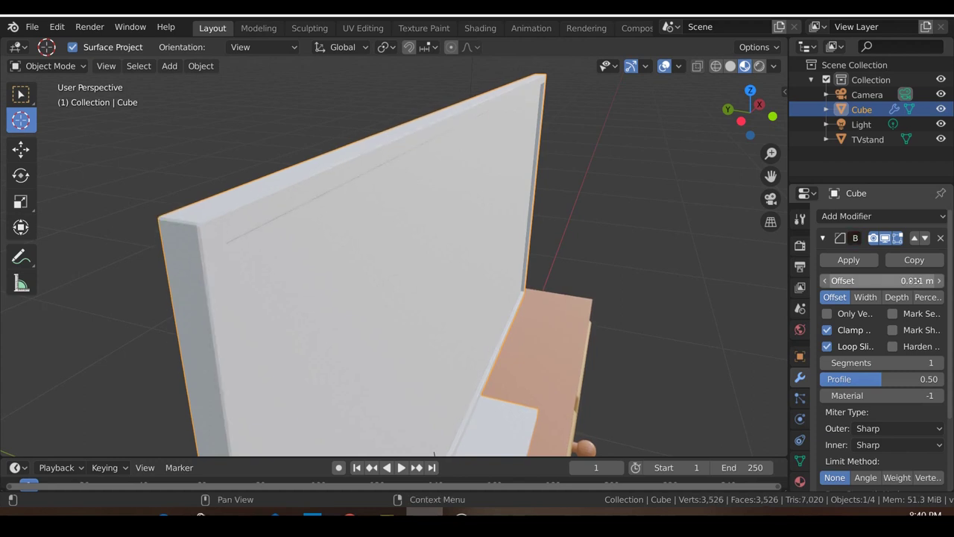
click(940, 363)
click(941, 363)
middle_drag(263, 310, 678, 303)
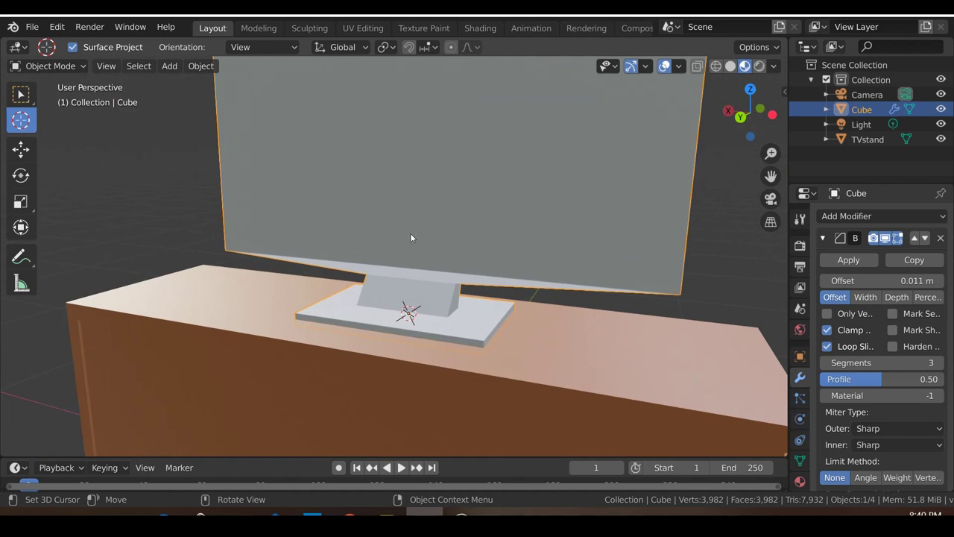
scroll(410, 237, down, 2)
middle_drag(410, 237, 389, 277)
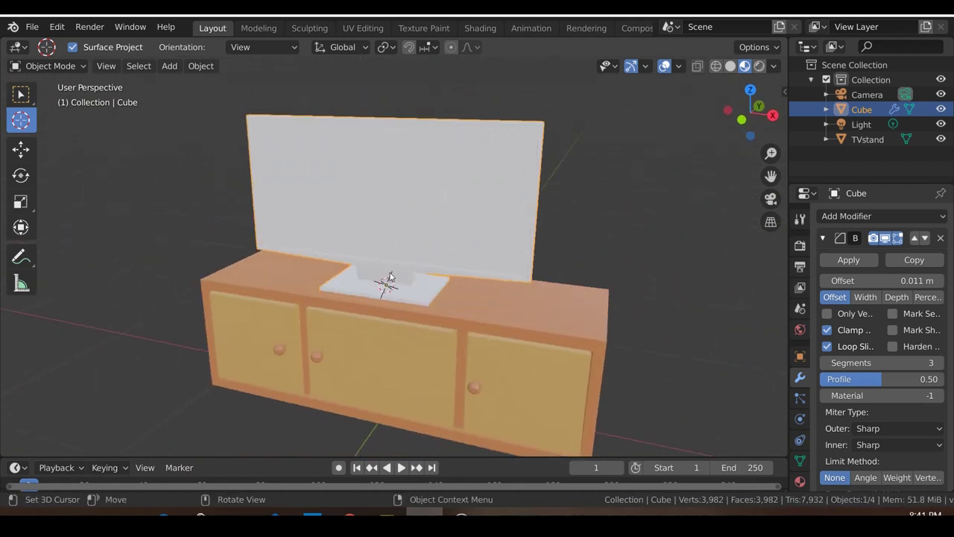
key(KP_1)
middle_drag(355, 280, 375, 302)
scroll(375, 303, up, 4)
scroll(399, 311, down, 4)
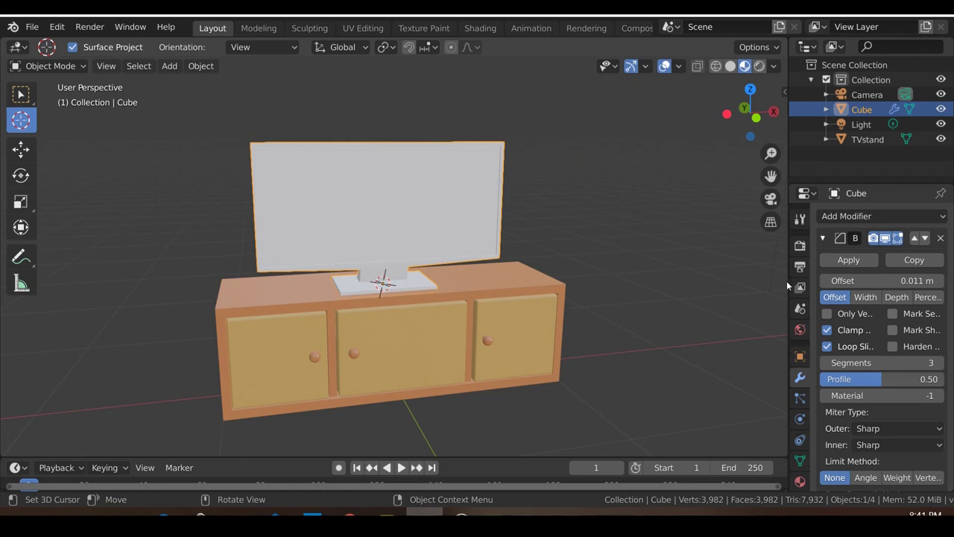
scroll(802, 446, down, 2)
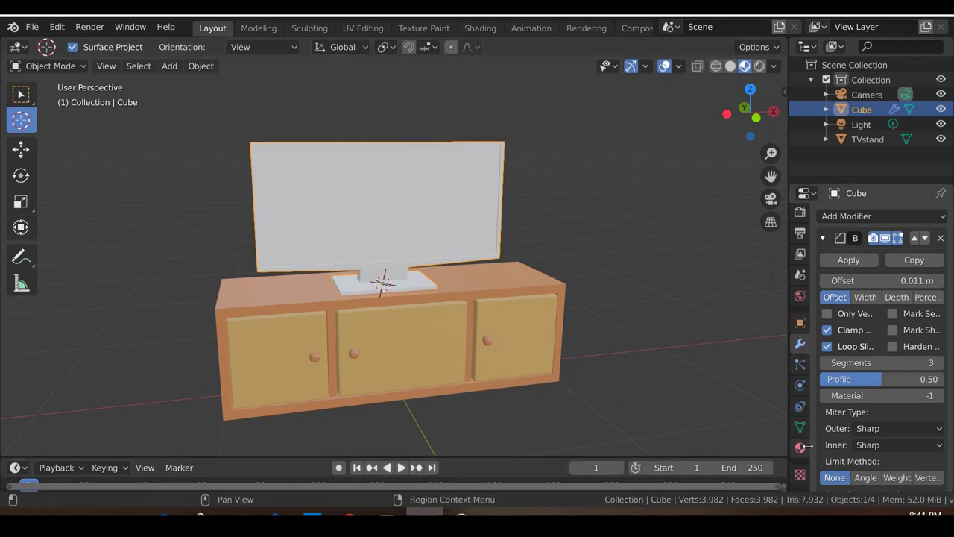
Create a new material for the TV and name it 'TV'
click(802, 448)
click(875, 279)
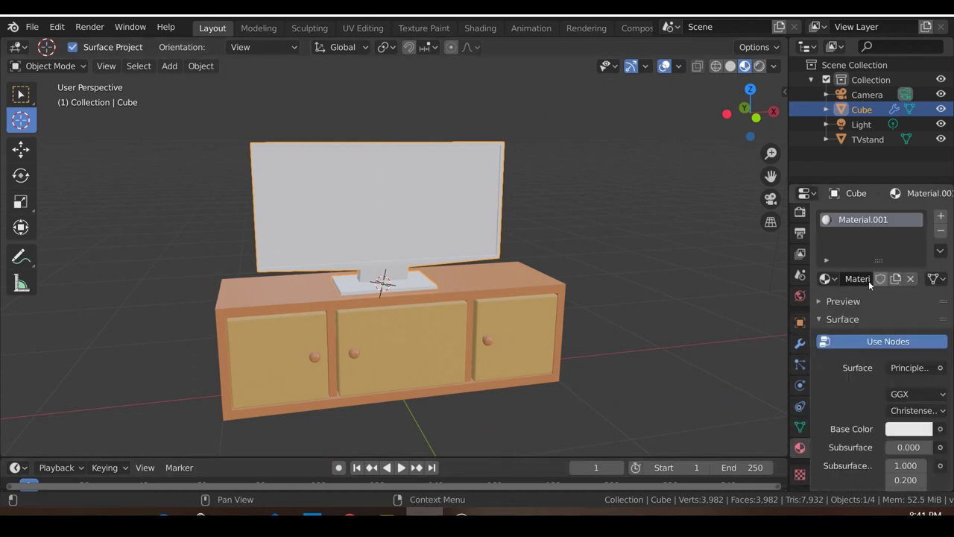
text(TV)
key(Return)
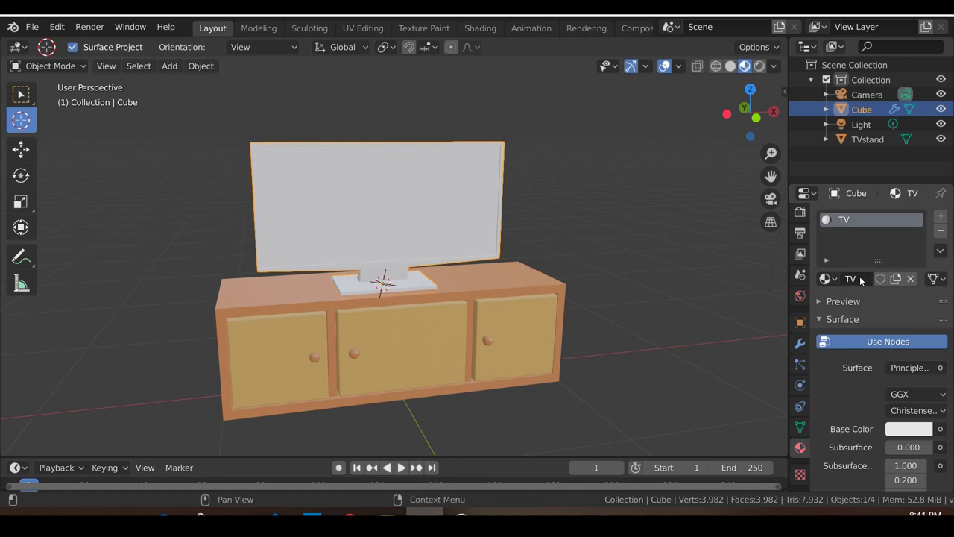
Set the TV material's base colour to dark grey
scroll(923, 416, down, 1)
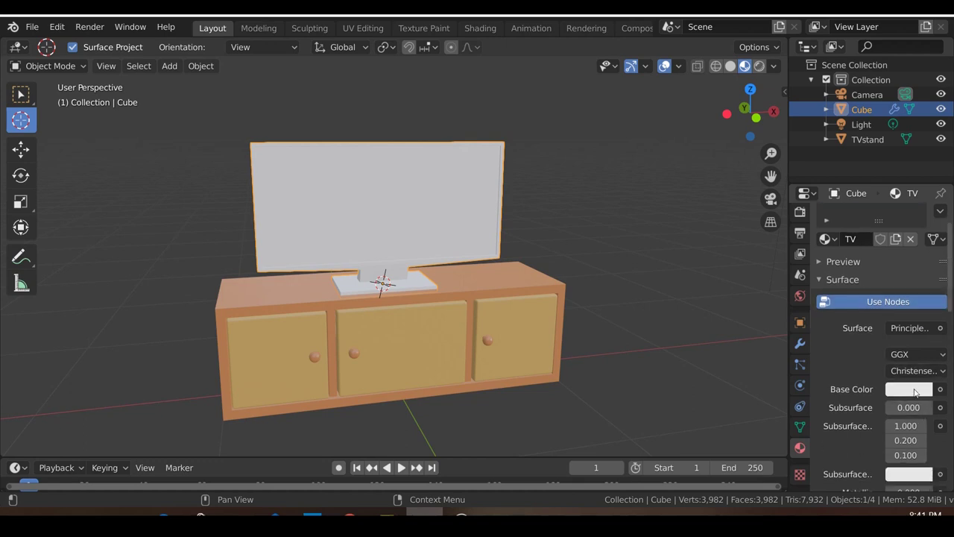
click(916, 393)
click(922, 266)
drag(918, 262, 921, 250)
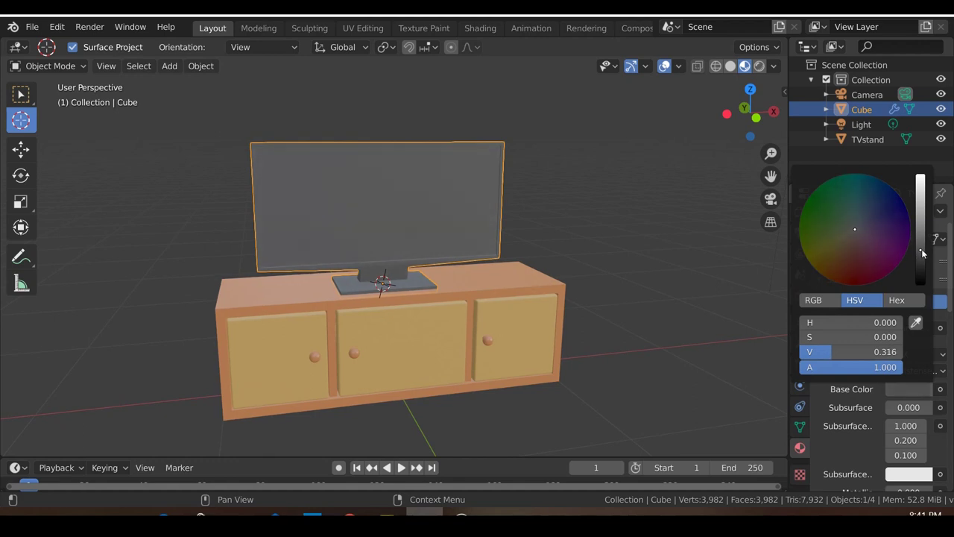
drag(922, 253, 922, 270)
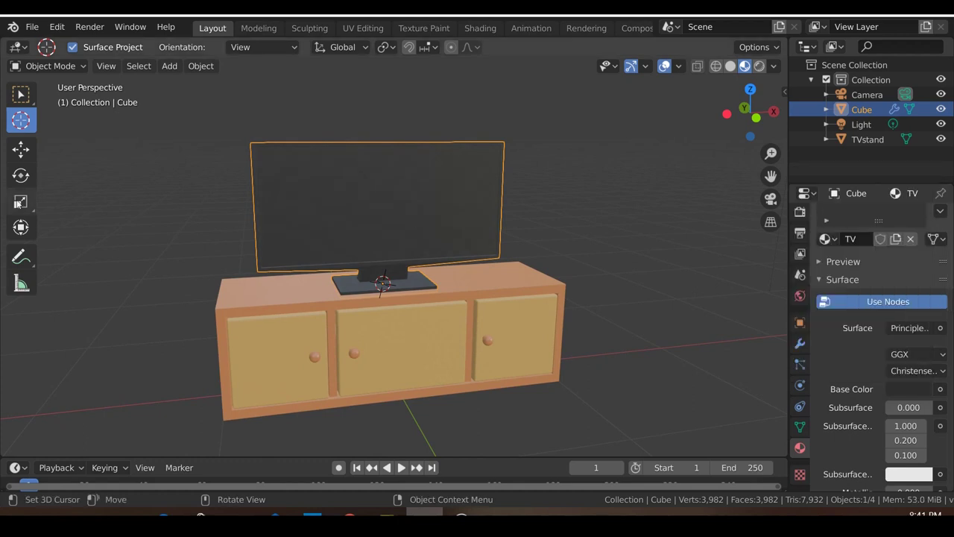
Lighten the TV material's dark grey base colour slightly
scroll(502, 280, up, 5)
middle_drag(413, 278, 304, 308)
scroll(304, 308, down, 5)
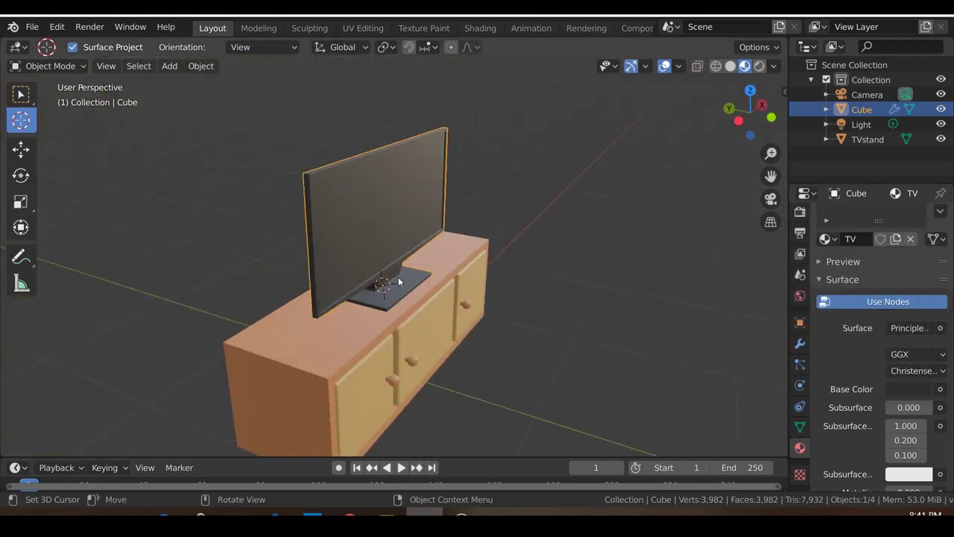
middle_drag(400, 277, 359, 268)
click(923, 477)
click(920, 391)
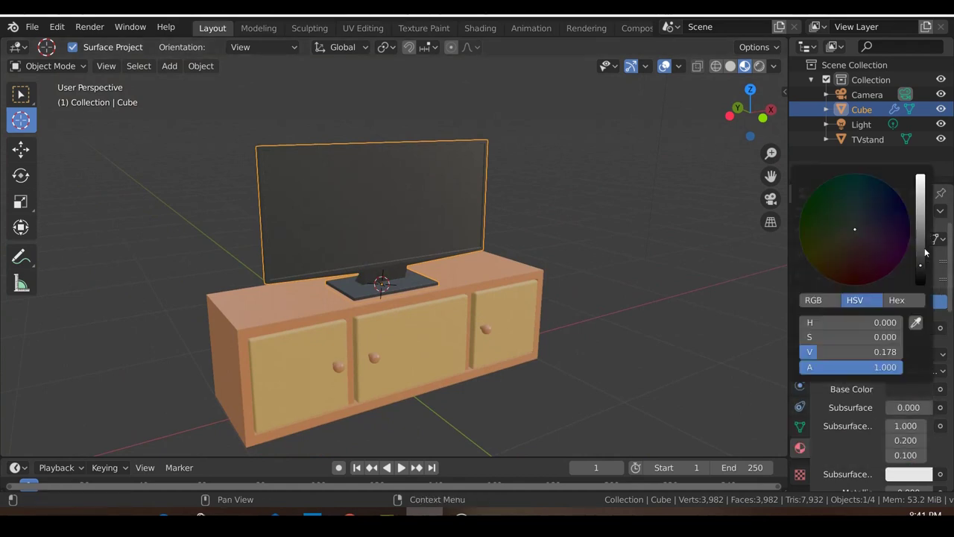
click(921, 257)
scroll(309, 300, up, 2)
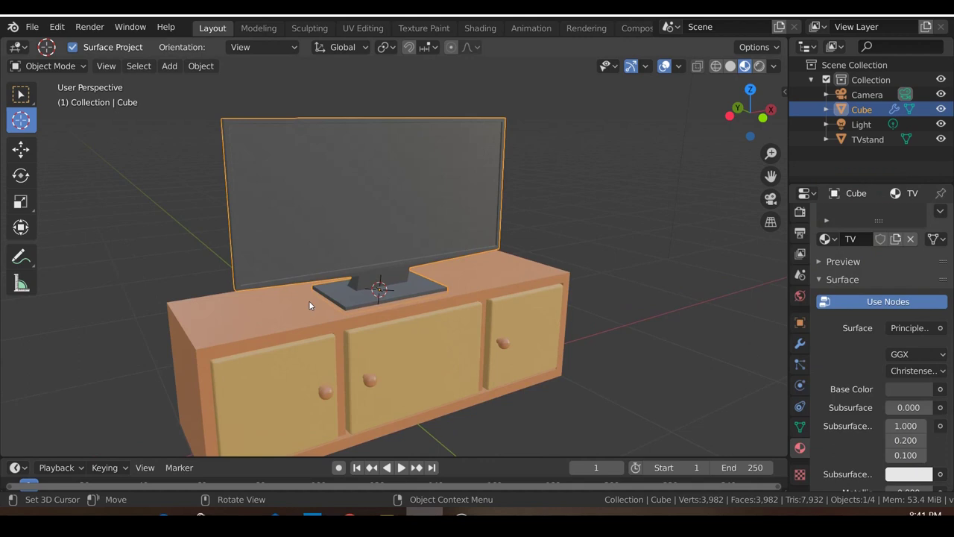
Add a second material slot with a new material named 'TV_screen'
middle_drag(309, 300, 383, 339)
scroll(401, 360, up, 3)
scroll(851, 321, up, 2)
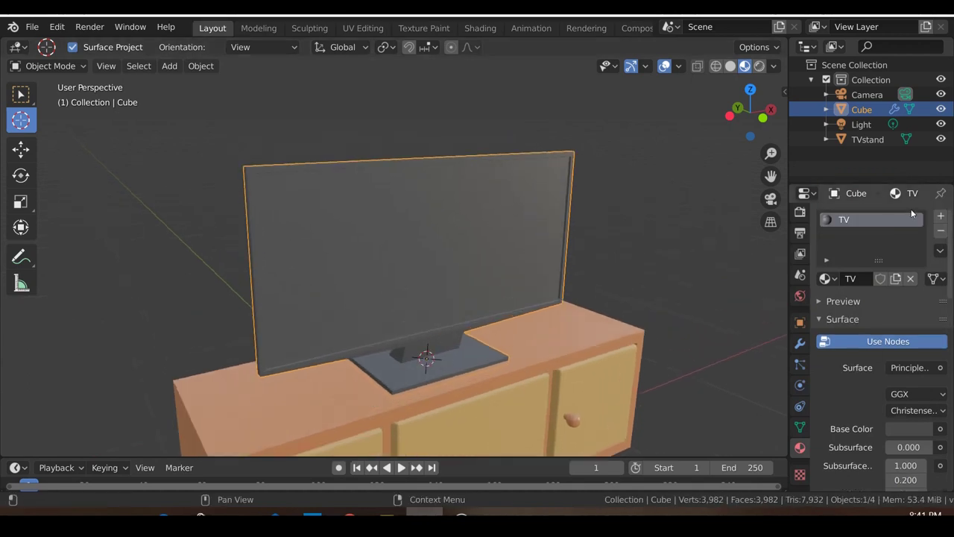
click(941, 215)
double_click(855, 310)
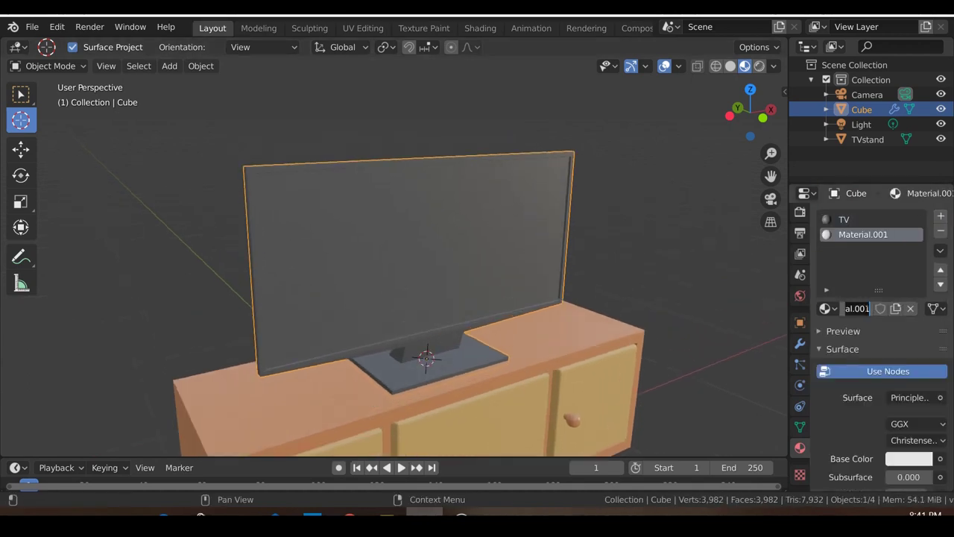
text(TV_screen)
key(Return)
Assign the TV_screen material to the TV's front screen face in Edit Mode
key(Tab)
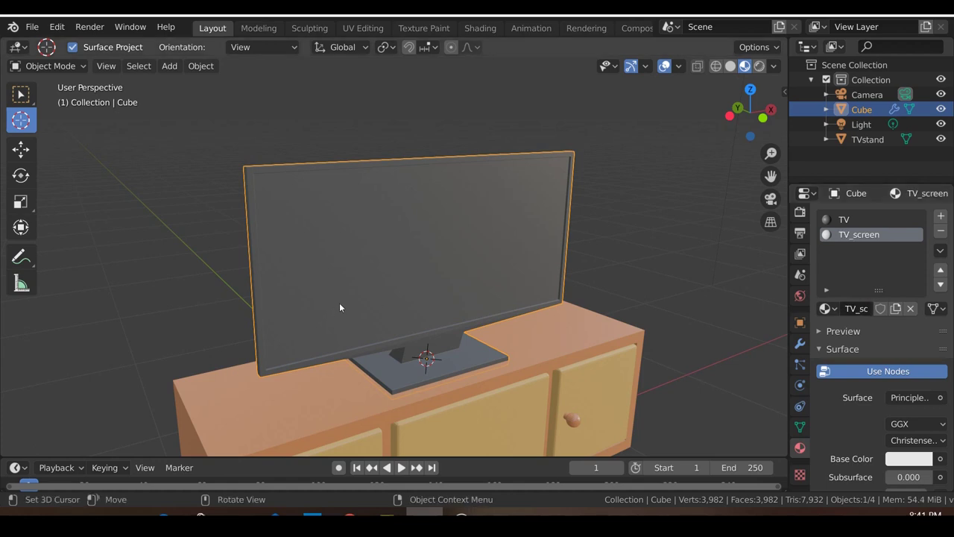
click(289, 305)
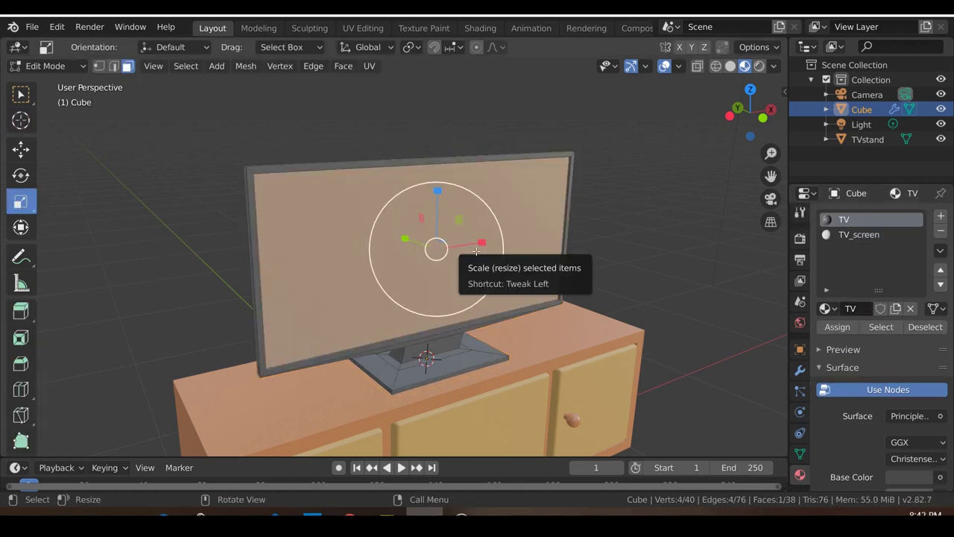
middle_drag(528, 296, 555, 246)
click(863, 236)
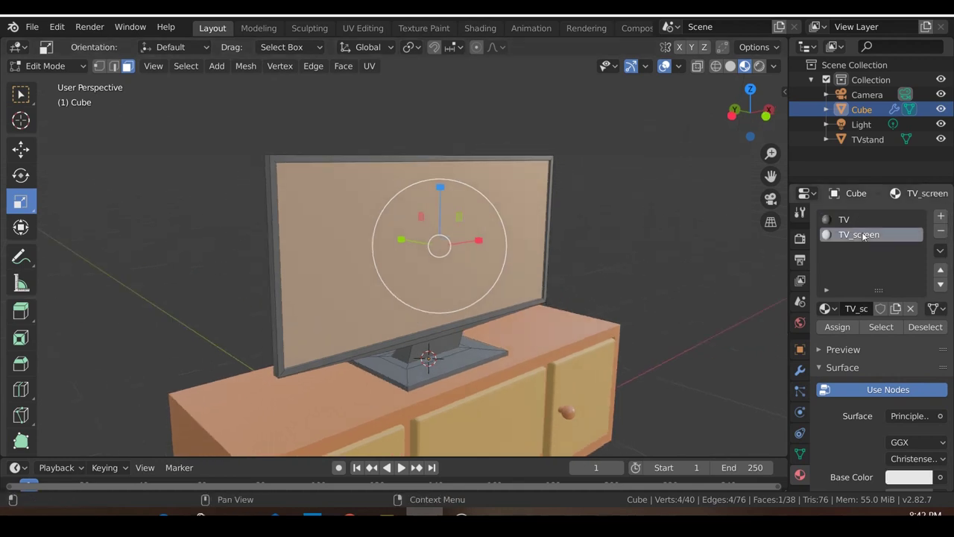
click(837, 328)
key(Tab)
Move the TV 0.0752 m along the Y axis
scroll(304, 287, down, 4)
middle_drag(305, 288, 417, 246)
scroll(866, 405, down, 2)
key(g)
key(y)
click(423, 310)
middle_drag(423, 310, 386, 297)
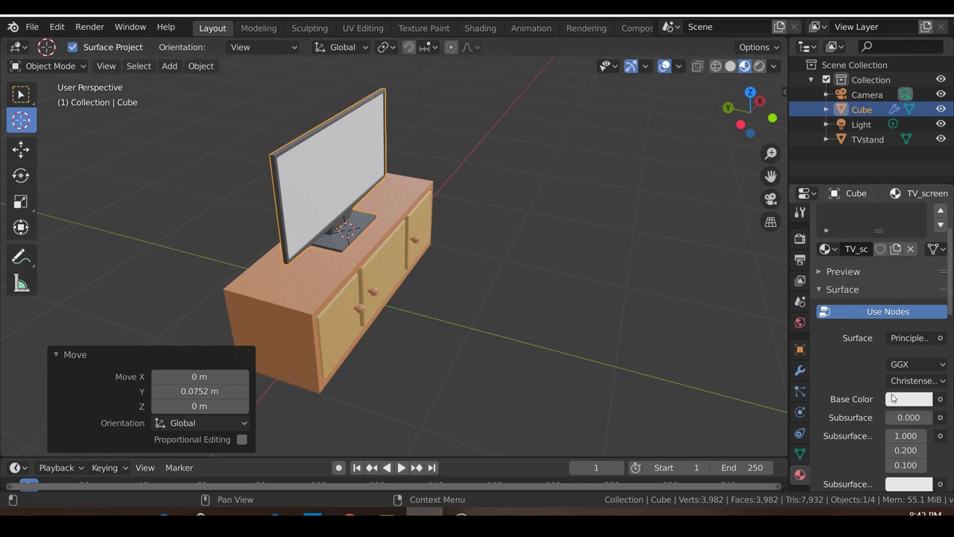
Darken the TV_screen base colour to near black, value about 0.067
scroll(910, 379, up, 3)
scroll(910, 379, down, 3)
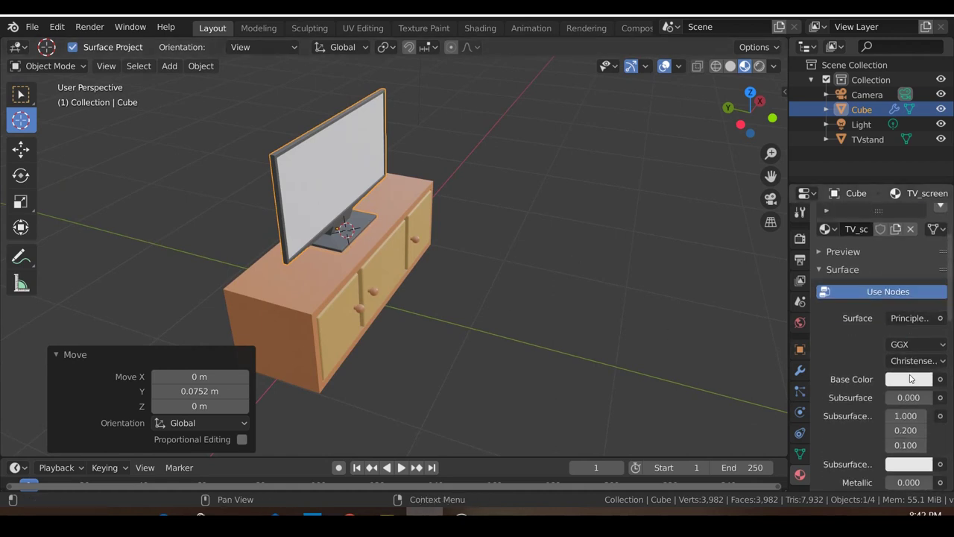
click(896, 383)
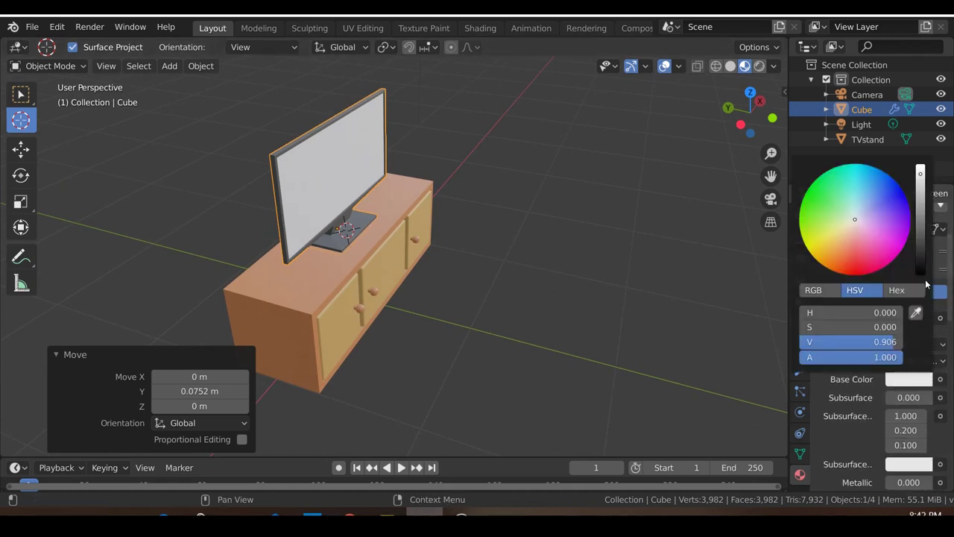
click(922, 267)
drag(922, 267, 922, 270)
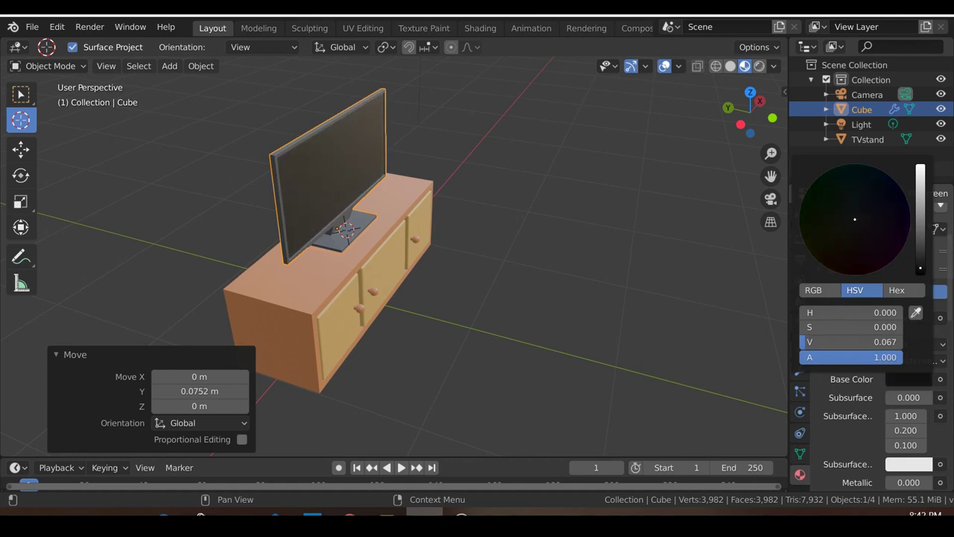
middle_drag(320, 168, 339, 251)
middle_drag(450, 249, 490, 261)
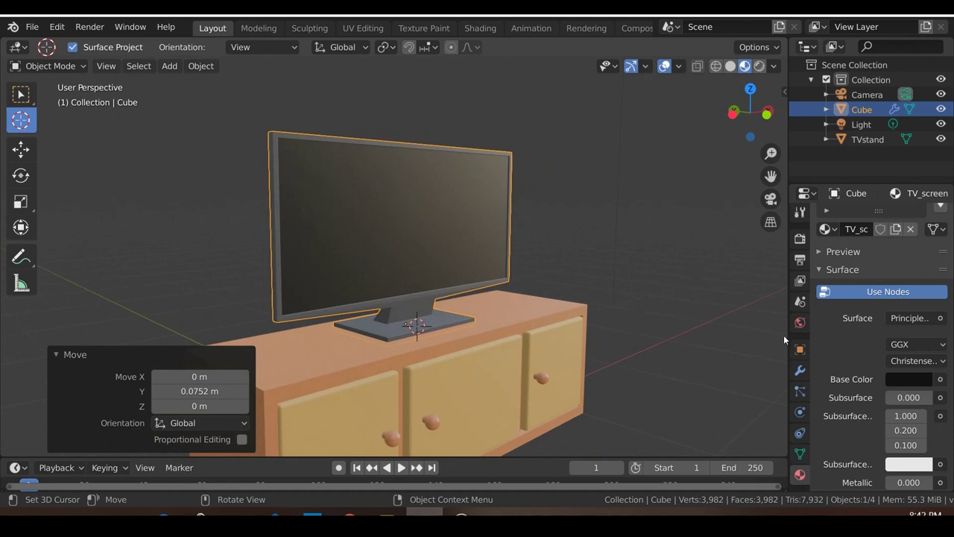
click(905, 319)
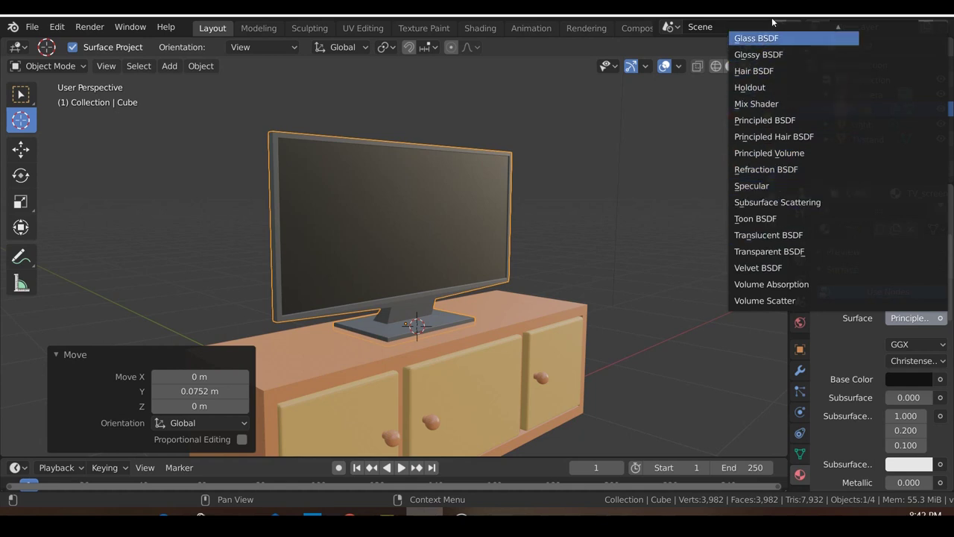
Make the TV_screen surface an Emission shader with strength 10
click(753, 49)
middle_drag(477, 321, 568, 337)
click(908, 362)
text(10)
key(Return)
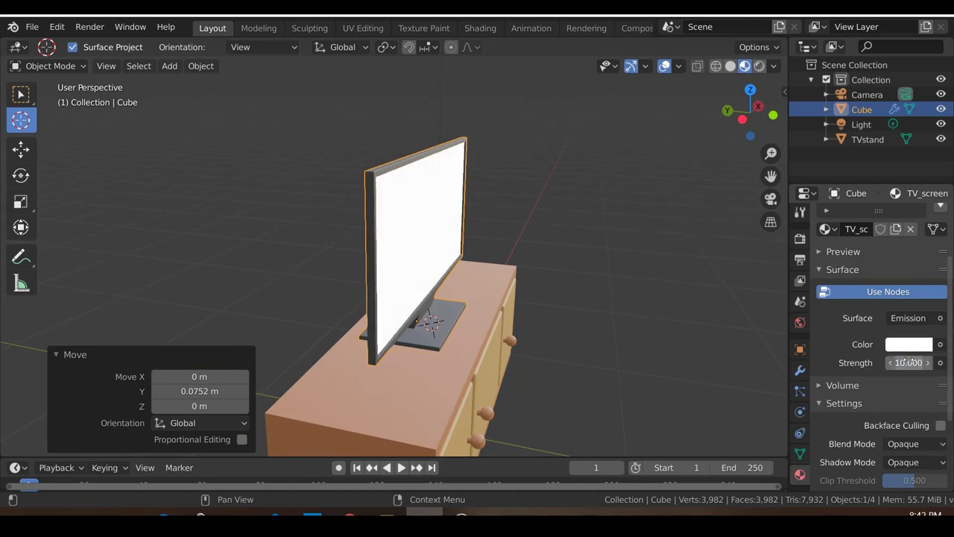
Feed the emission colour from an Image Texture and browse for LivingRoom9.jpg
click(940, 344)
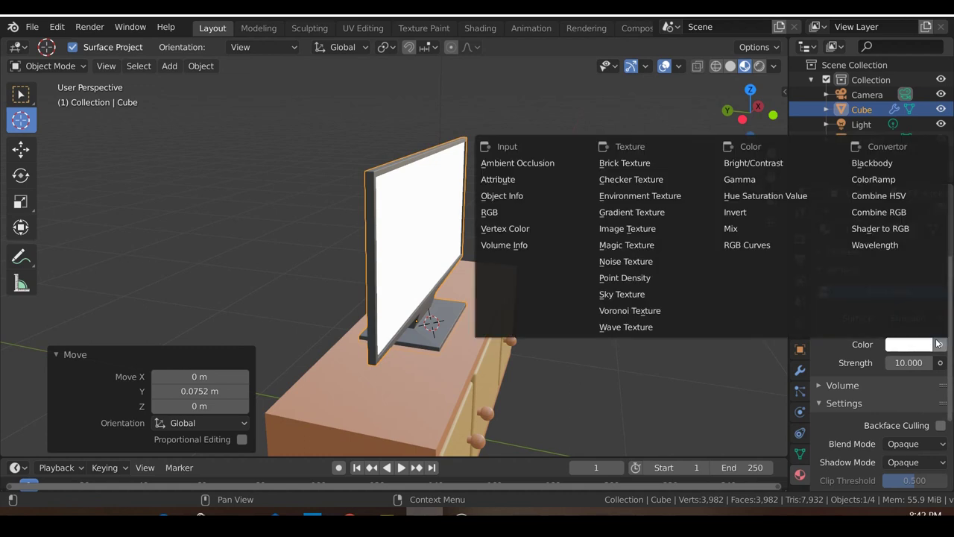
click(939, 344)
click(940, 344)
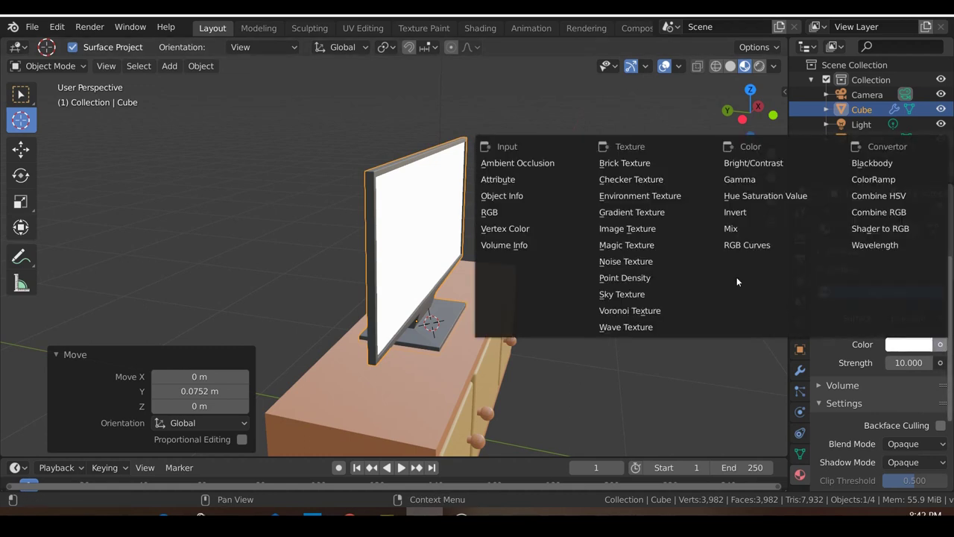
click(638, 230)
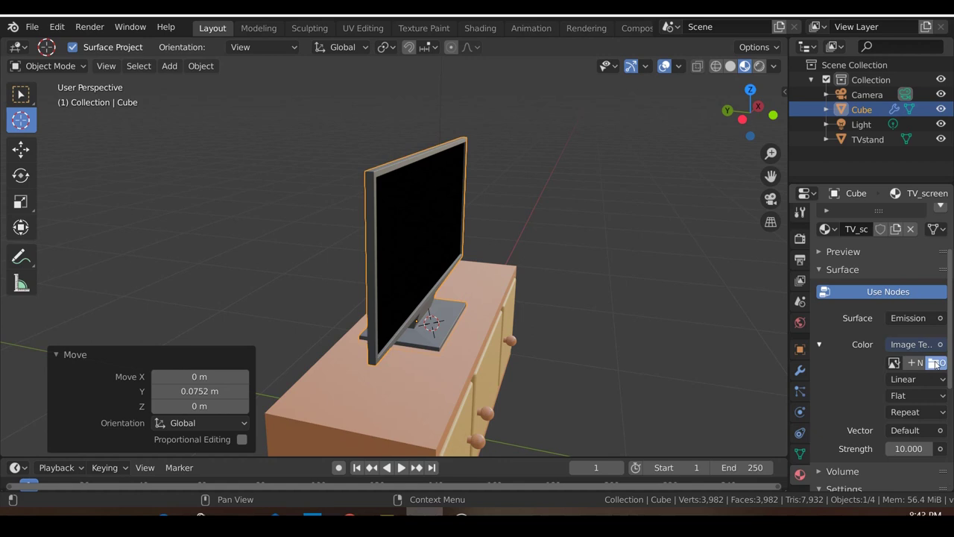
click(936, 363)
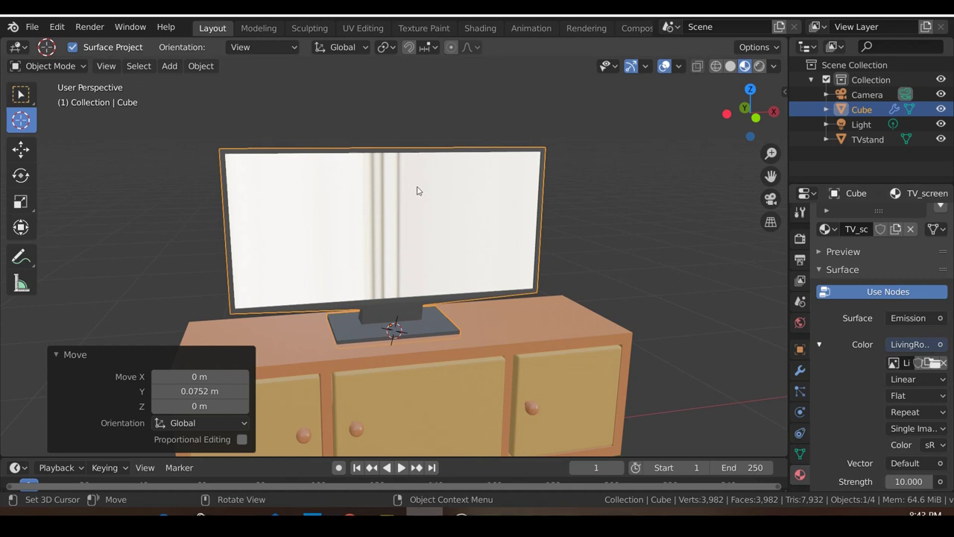
In the UV Editing workspace, frame the TV cabinet in front orthographic view
click(363, 28)
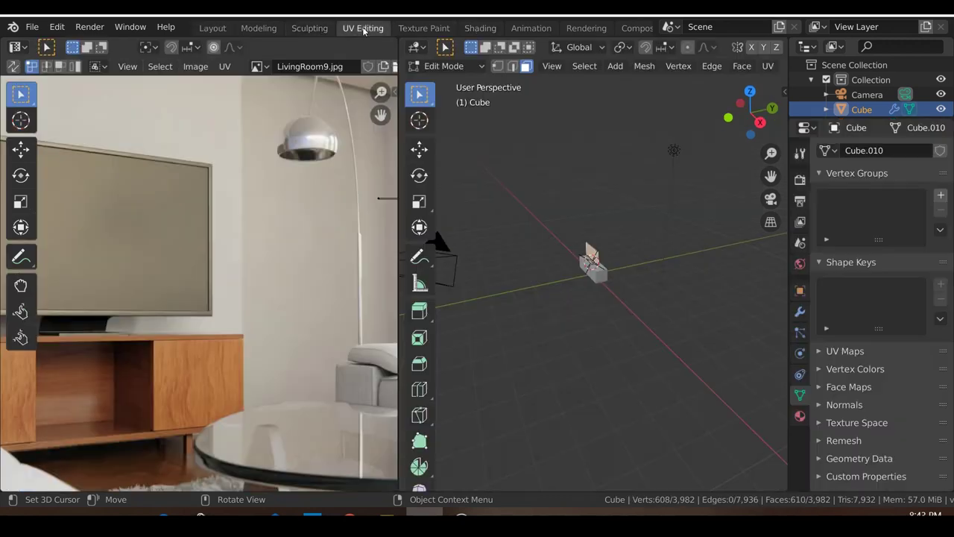
scroll(250, 189, down, 4)
scroll(232, 243, up, 2)
scroll(231, 242, down, 1)
key(KP_1)
scroll(624, 301, up, 5)
shift+middle_drag(624, 301, 618, 420)
Project the screen face's UVs from the front view
scroll(617, 414, up, 3)
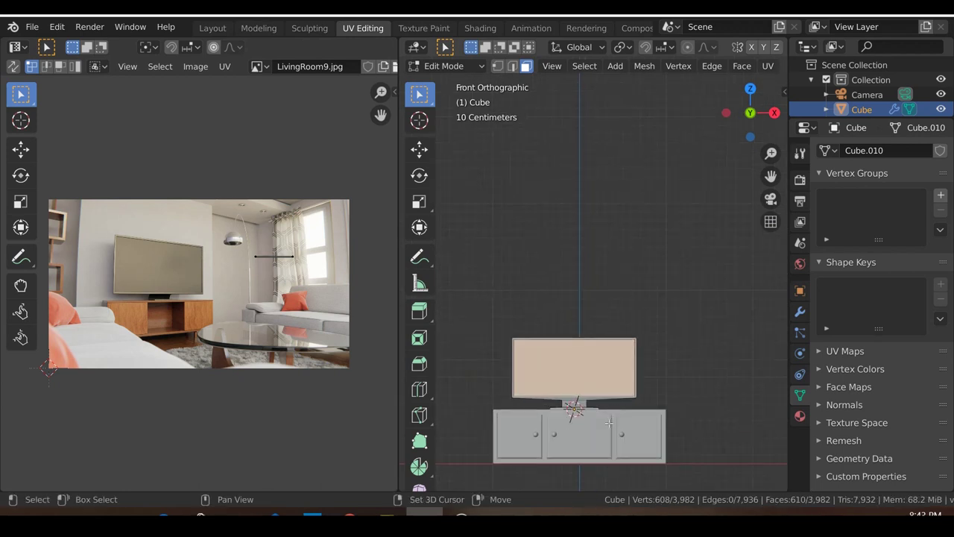
scroll(611, 344, up, 2)
scroll(597, 355, up, 3)
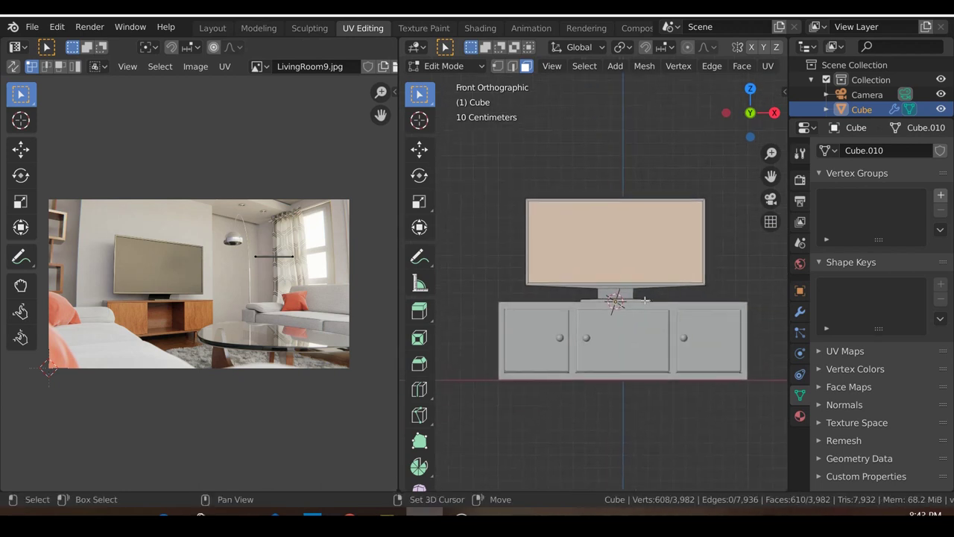
scroll(601, 322, up, 1)
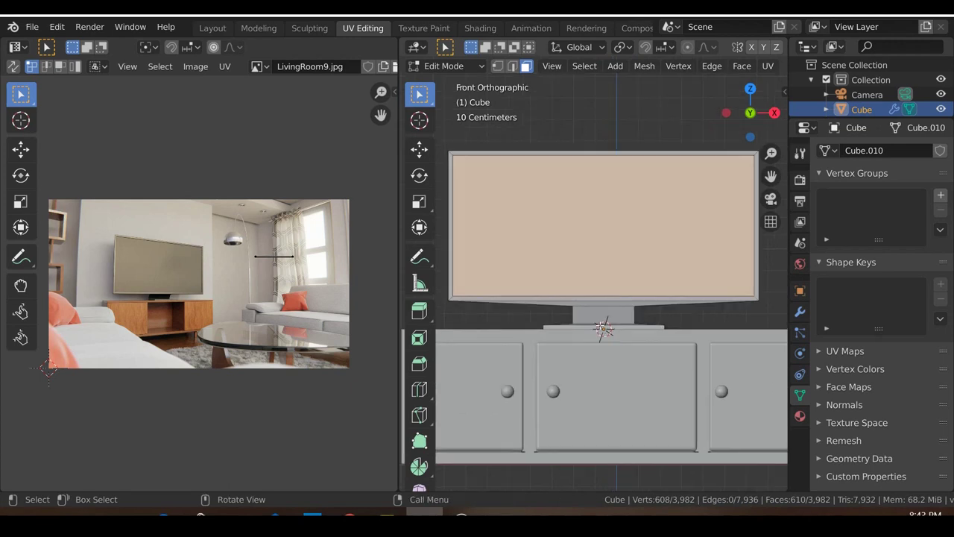
key(u)
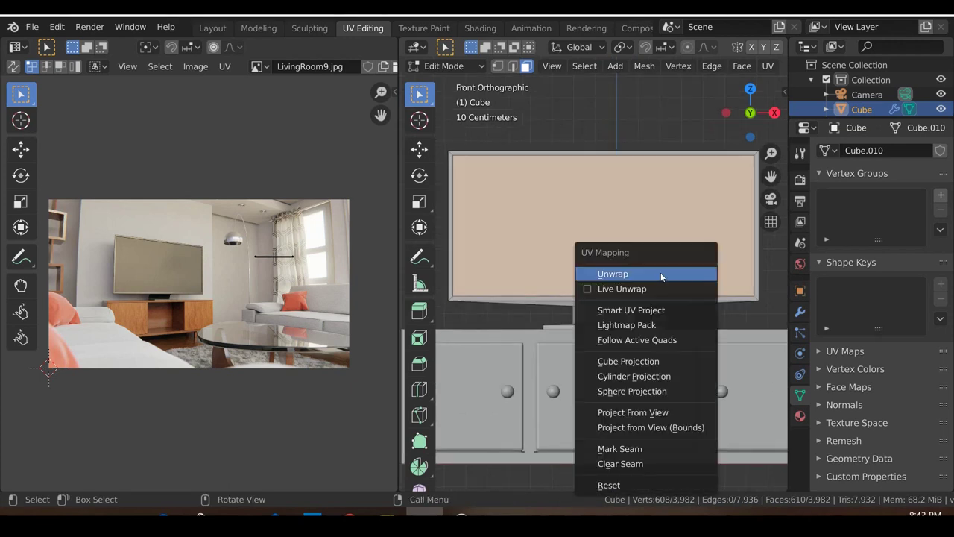
click(627, 412)
scroll(132, 249, up, 2)
scroll(251, 296, down, 3)
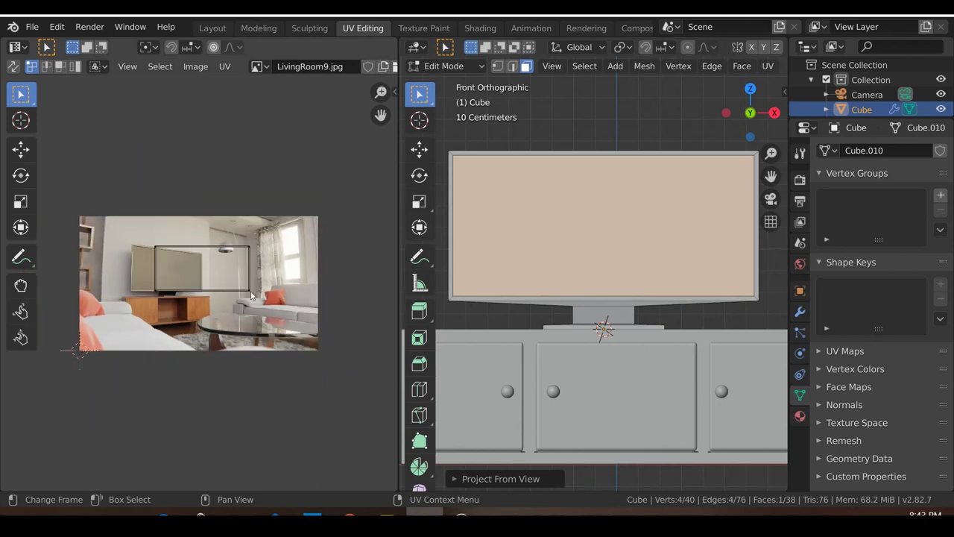
Scale and move the UV rectangle to cover the photo, then return to Modeling in Object Mode
key(s)
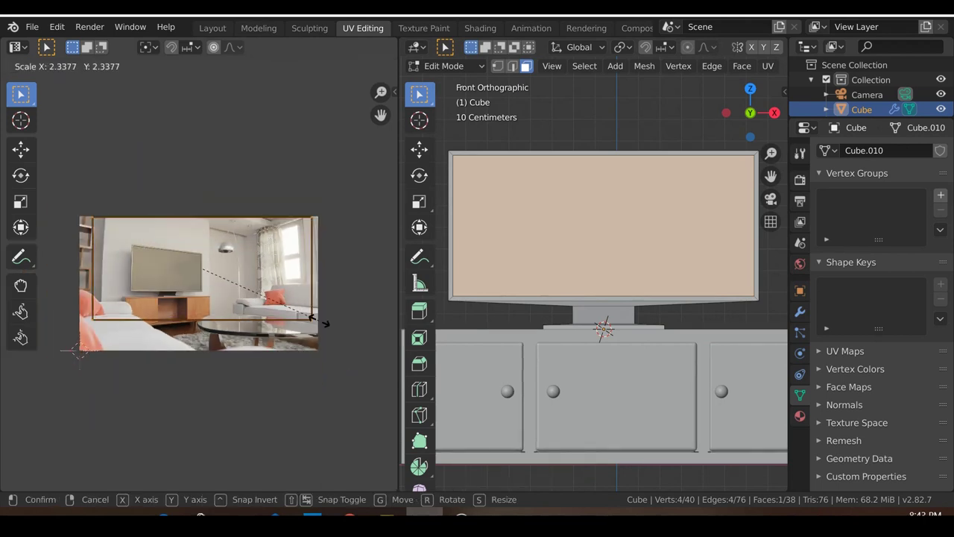
click(311, 317)
key(g)
click(316, 328)
key(s)
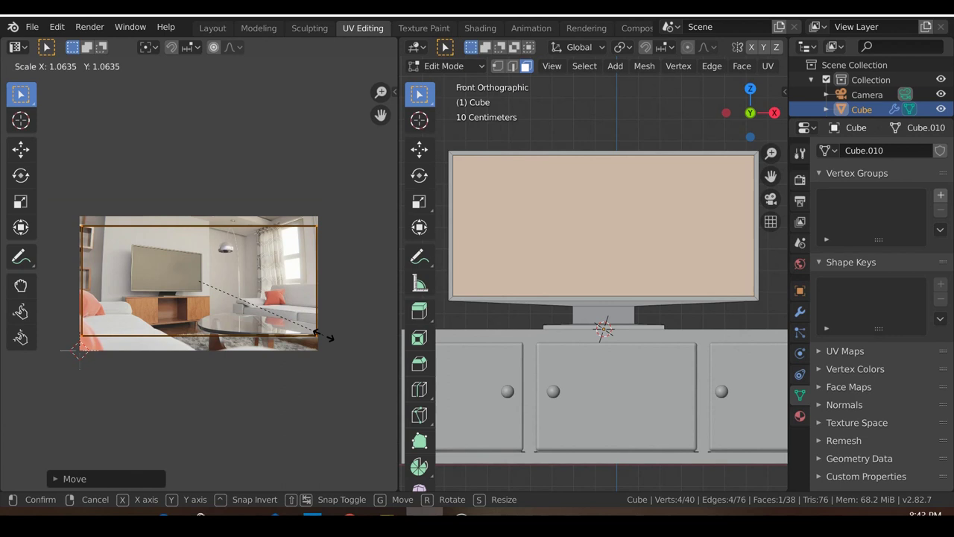
click(323, 334)
key(g)
click(323, 339)
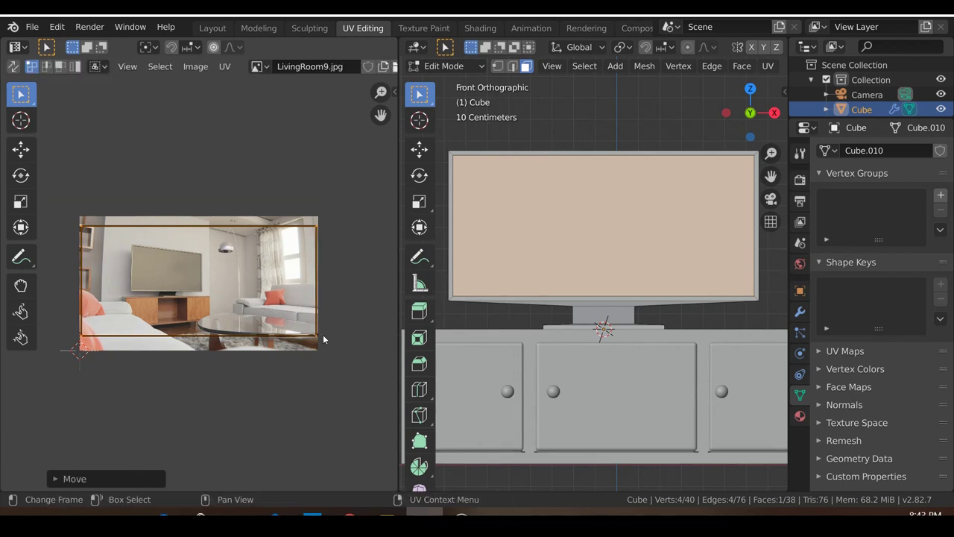
key(g)
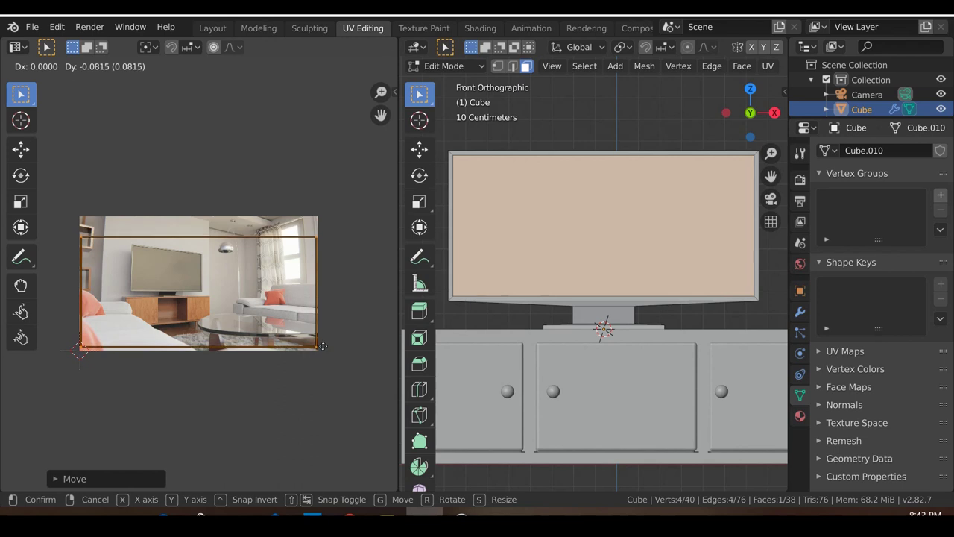
click(318, 345)
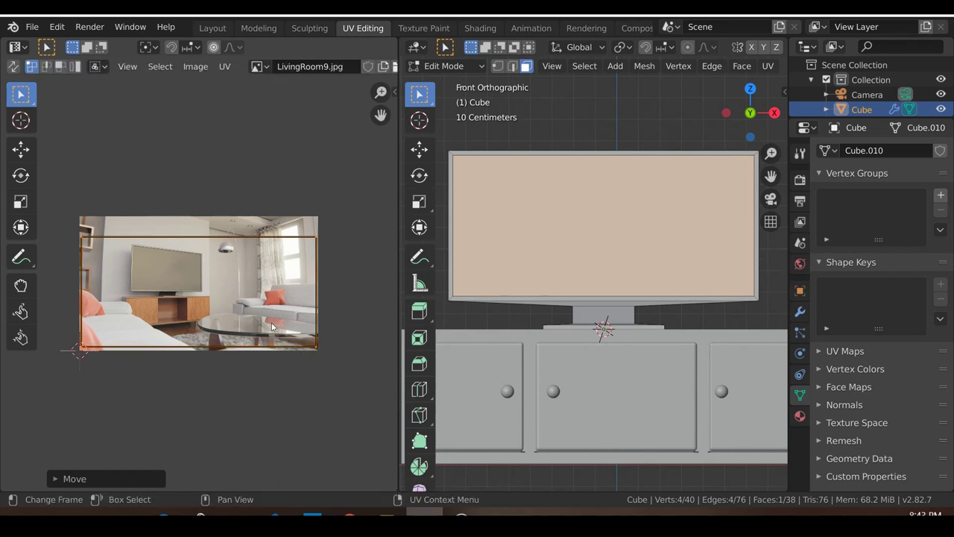
key(Tab)
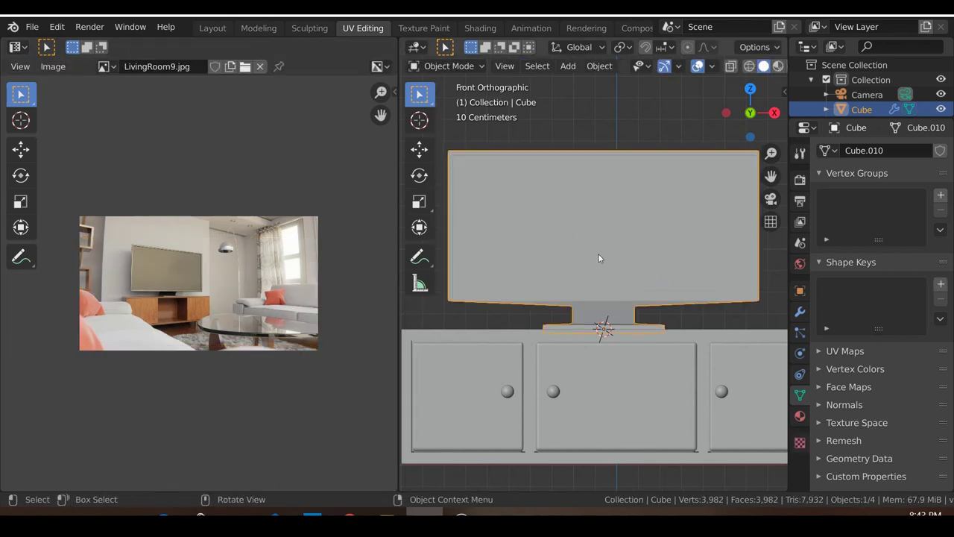
click(268, 29)
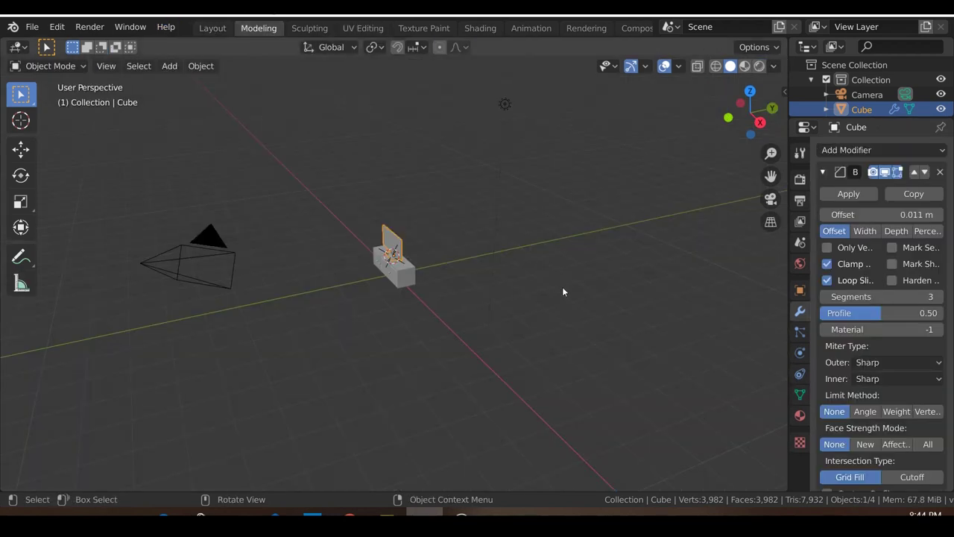
Orbit around the TV on the stand and place the 3D cursor on the screen
middle_drag(564, 292, 437, 293)
scroll(433, 291, up, 3)
scroll(624, 238, up, 2)
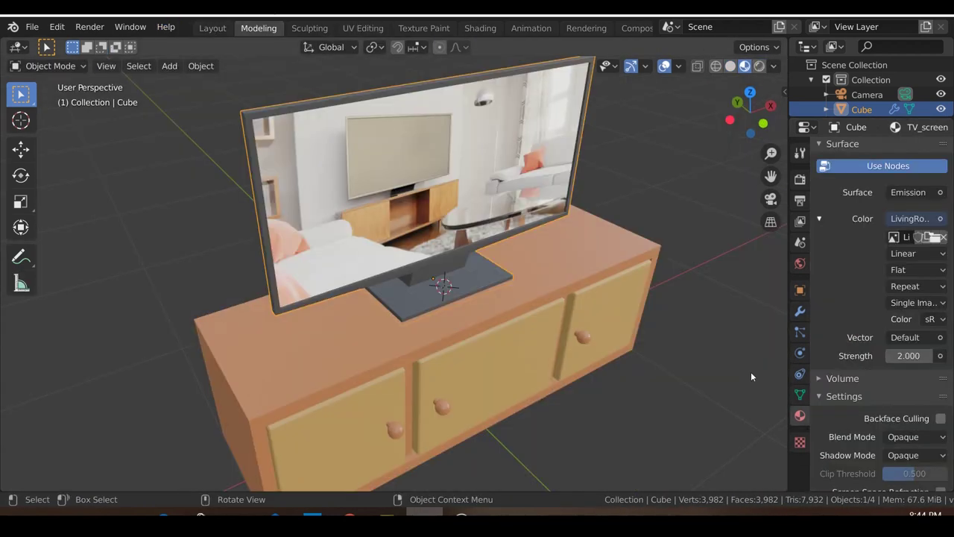
mouse_move(509, 319)
middle_down()
mouse_move(594, 346)
mouse_move(522, 313)
mouse_move(440, 309)
mouse_move(568, 336)
mouse_move(500, 319)
middle_up()
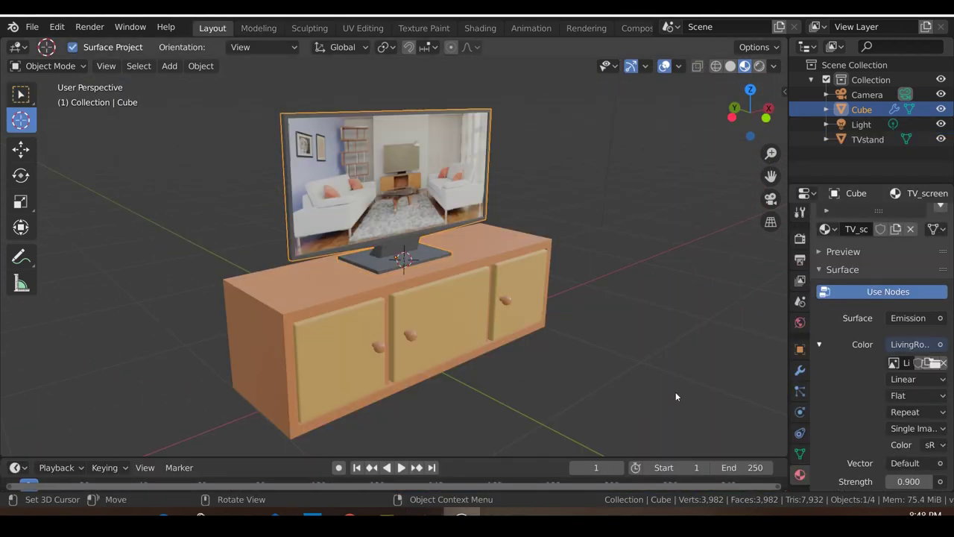
click(438, 172)
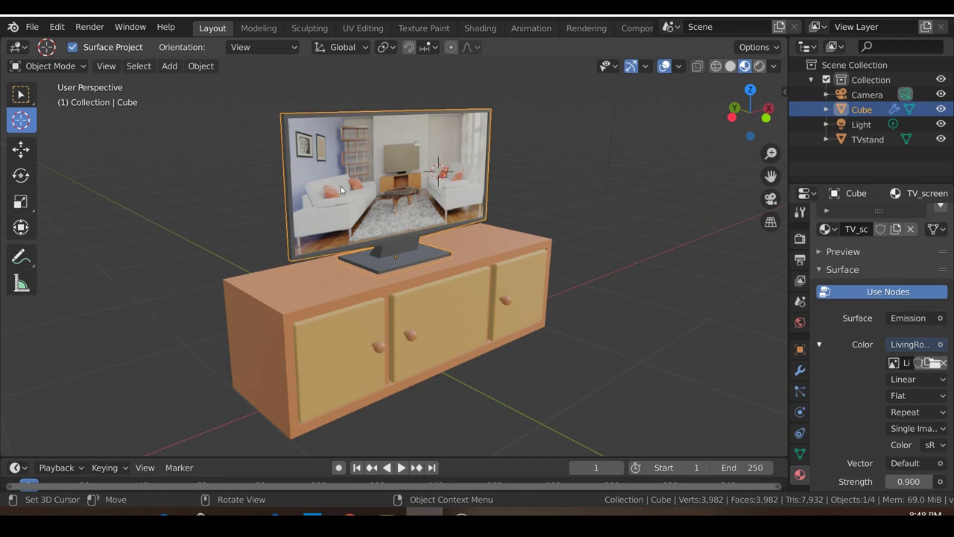
Rename the Cube object to 'TV' and reselect it after TVstand
double_click(862, 111)
text(TV)
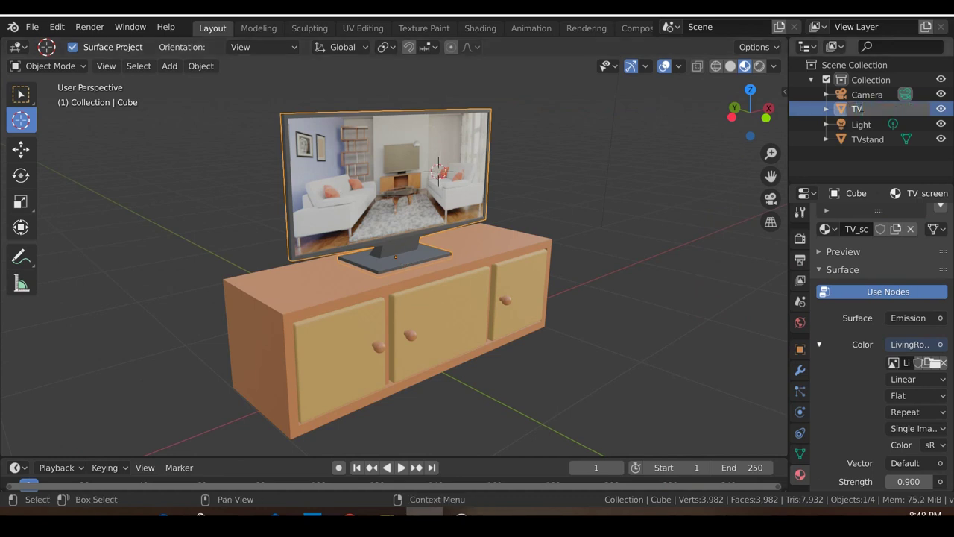
key(Return)
click(873, 137)
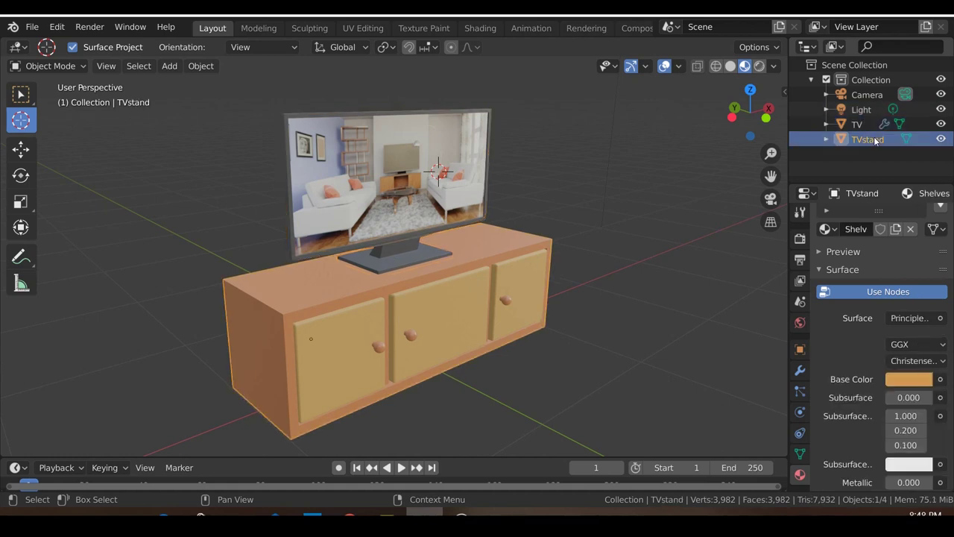
click(859, 125)
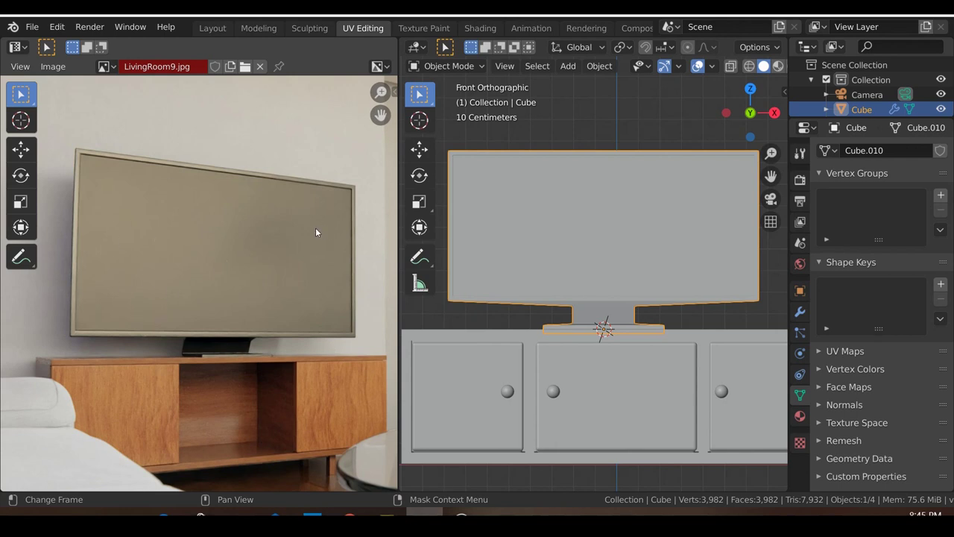
scroll(308, 227, down, 5)
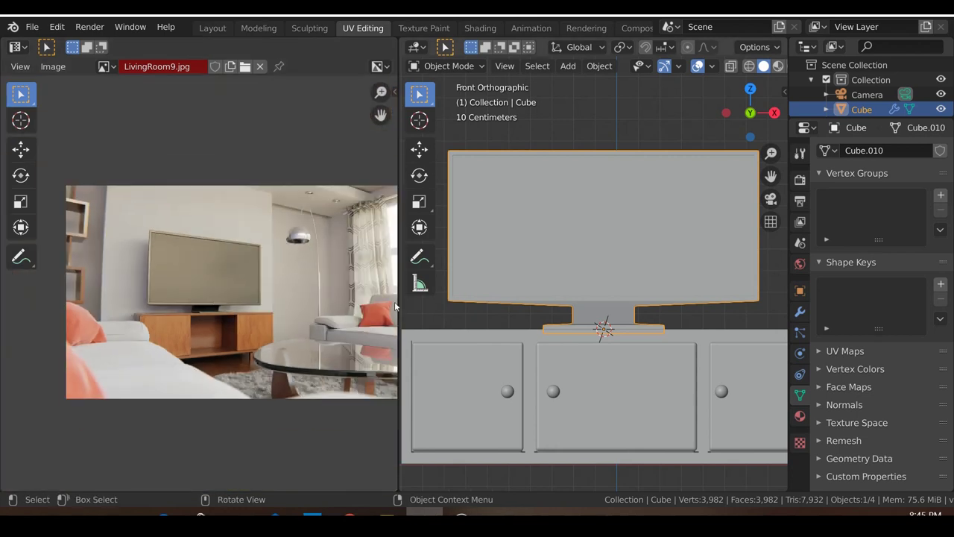
scroll(322, 292, down, 2)
scroll(322, 291, up, 5)
scroll(323, 295, up, 2)
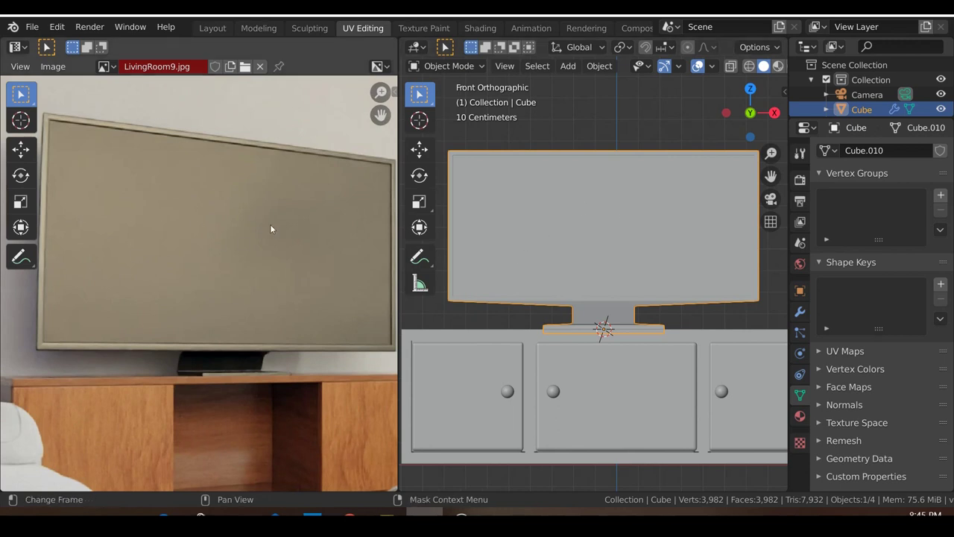
scroll(191, 372, down, 2)
scroll(178, 317, up, 2)
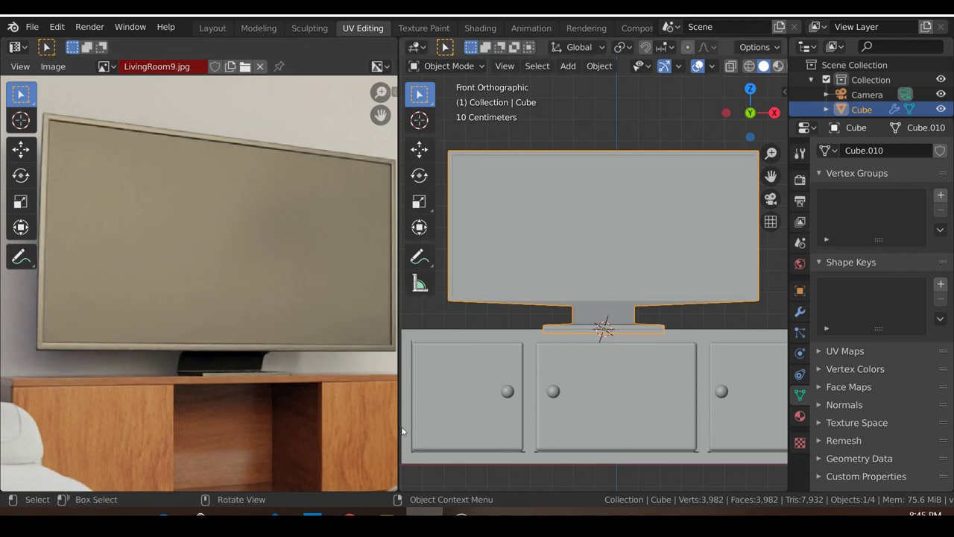
scroll(335, 236, down, 1)
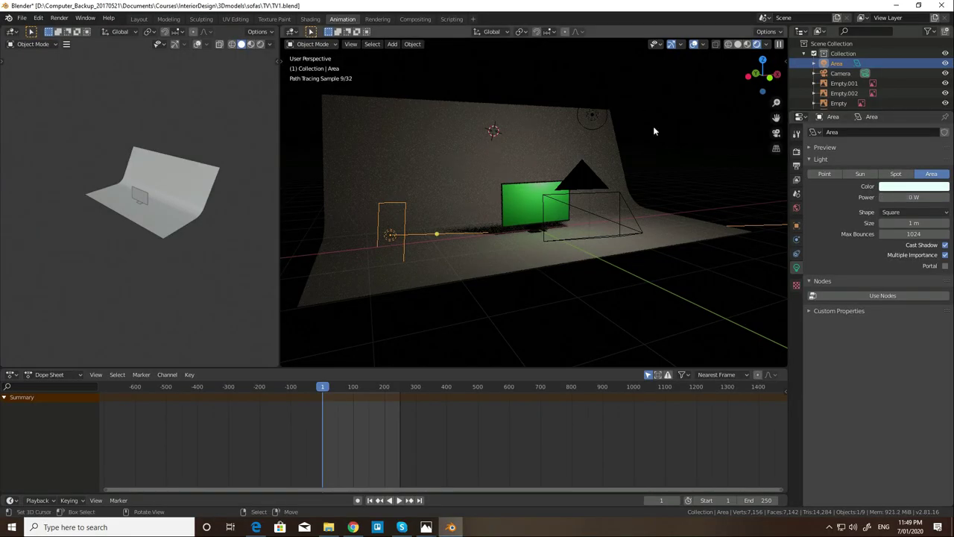
Set the Point light power to 1 W and play the animation on the TV screen
click(911, 198)
text(1)
key(Return)
scroll(594, 268, up, 5)
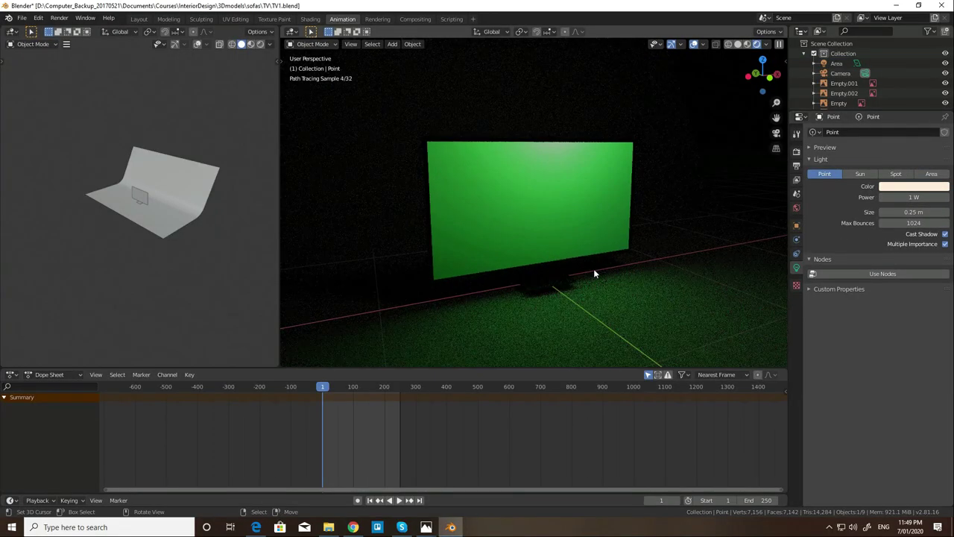
key(space)
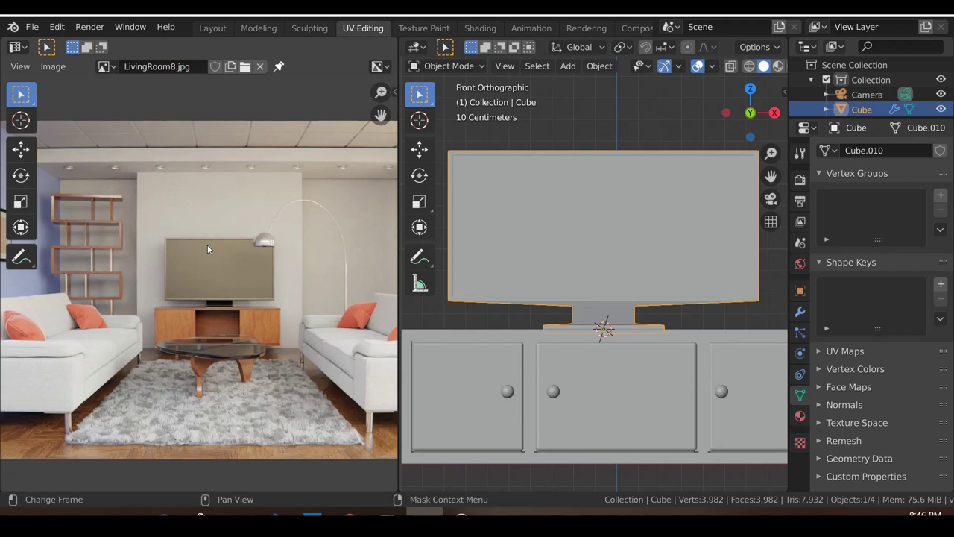
scroll(207, 250, up, 3)
scroll(214, 302, down, 2)
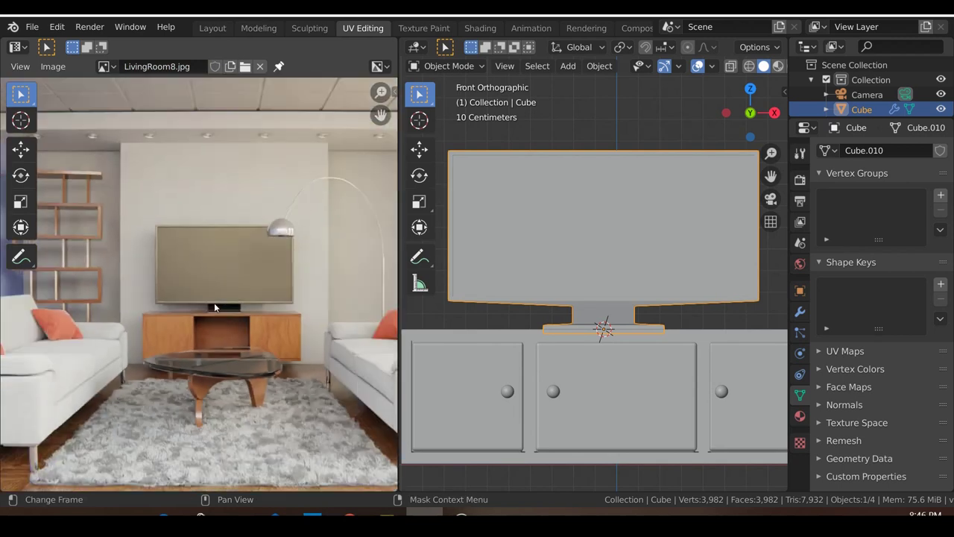